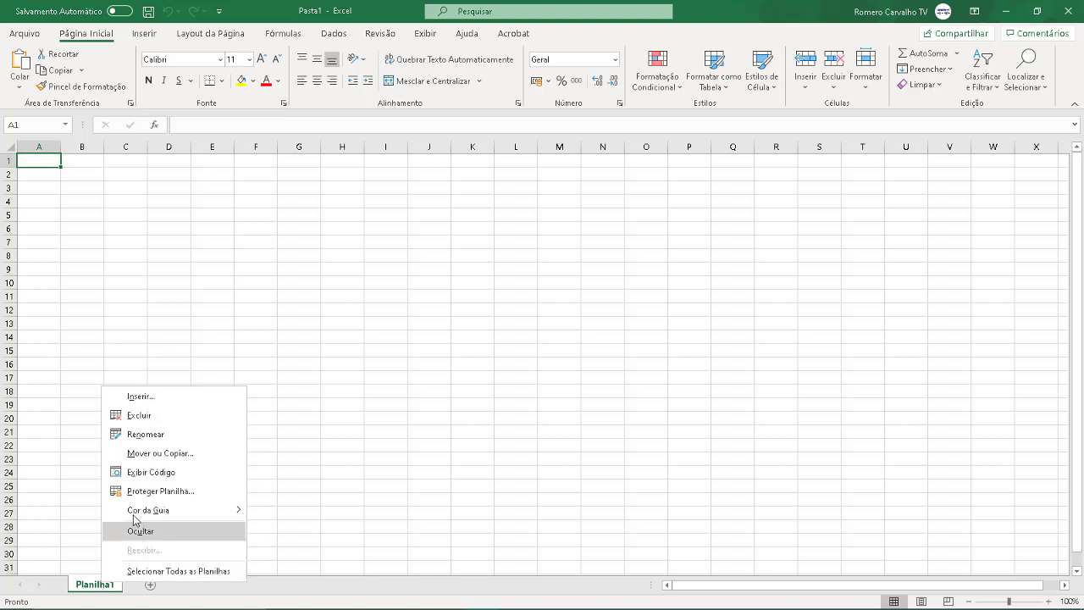
Insert a new sheet based on the Gerenciamento Anual.xlsx template, after previewing the Diario and Mensal templates
{"action": "left_click", "coordinate": [169, 399]}
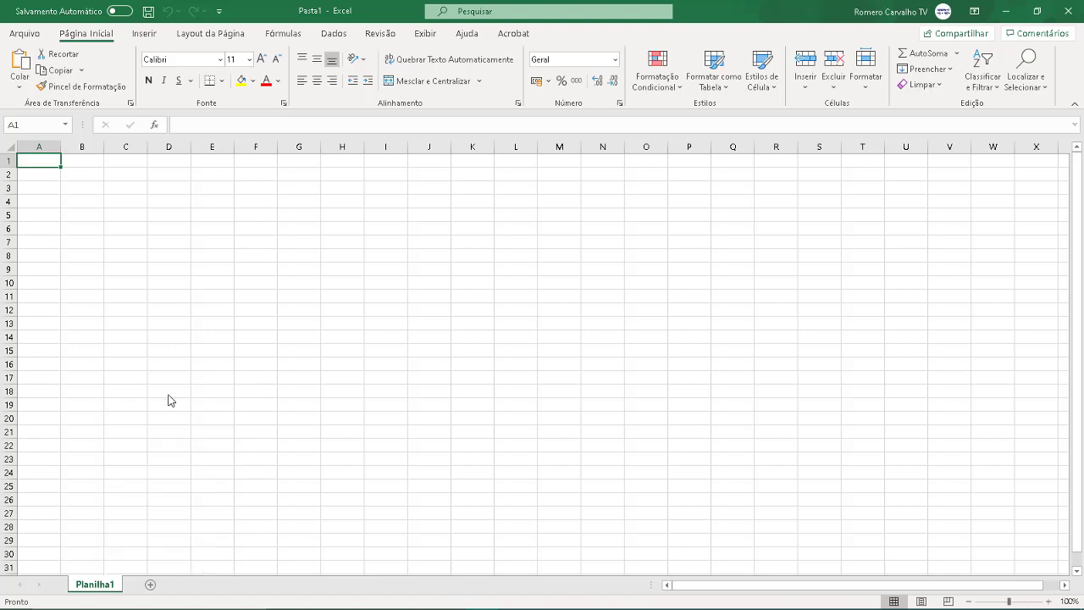
{"action": "left_click", "coordinate": [100, 392]}
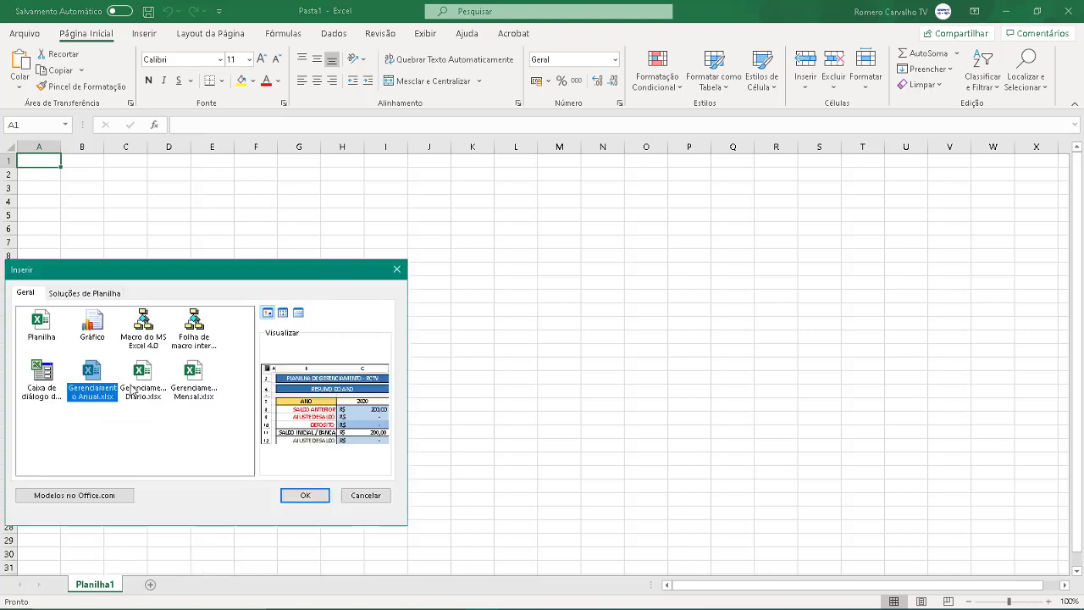
{"action": "left_click", "coordinate": [136, 391]}
{"action": "left_click", "coordinate": [192, 391]}
{"action": "left_click", "coordinate": [135, 393]}
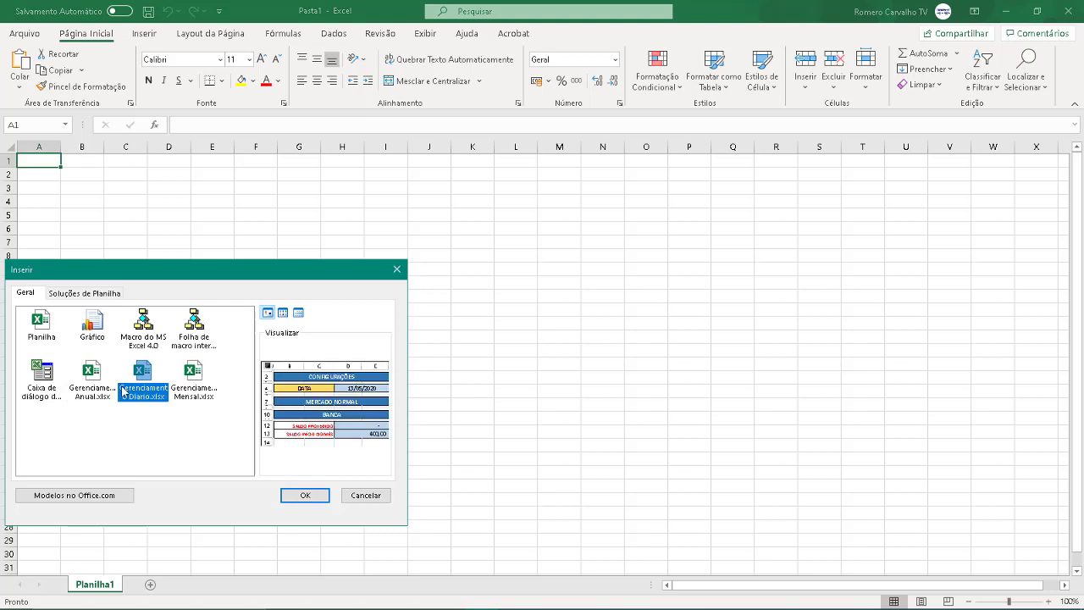
{"action": "left_click", "coordinate": [101, 391]}
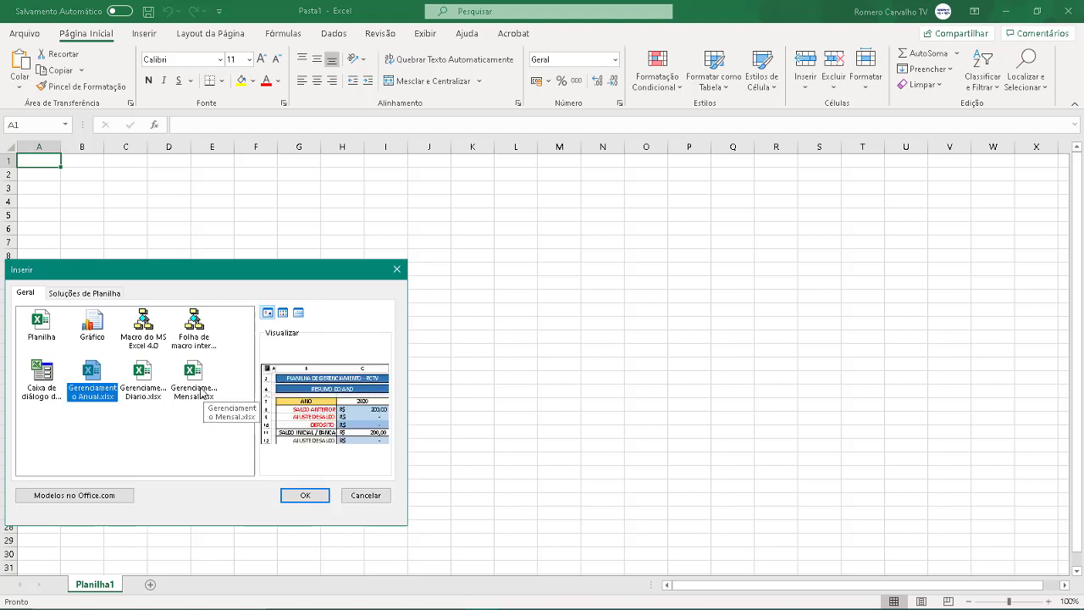
{"action": "left_click", "coordinate": [203, 393]}
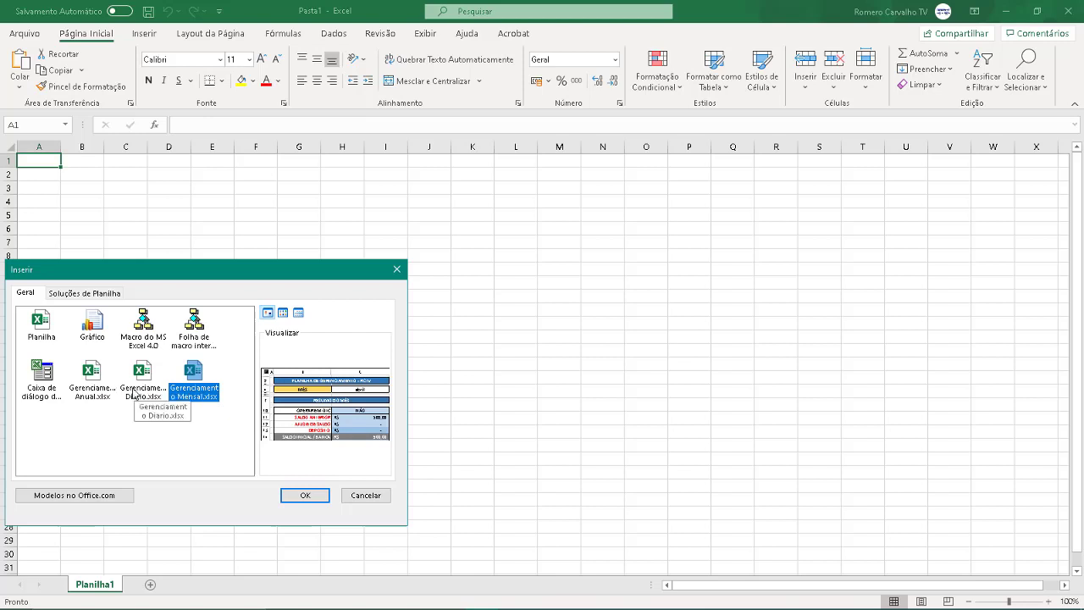
{"action": "left_click", "coordinate": [129, 391]}
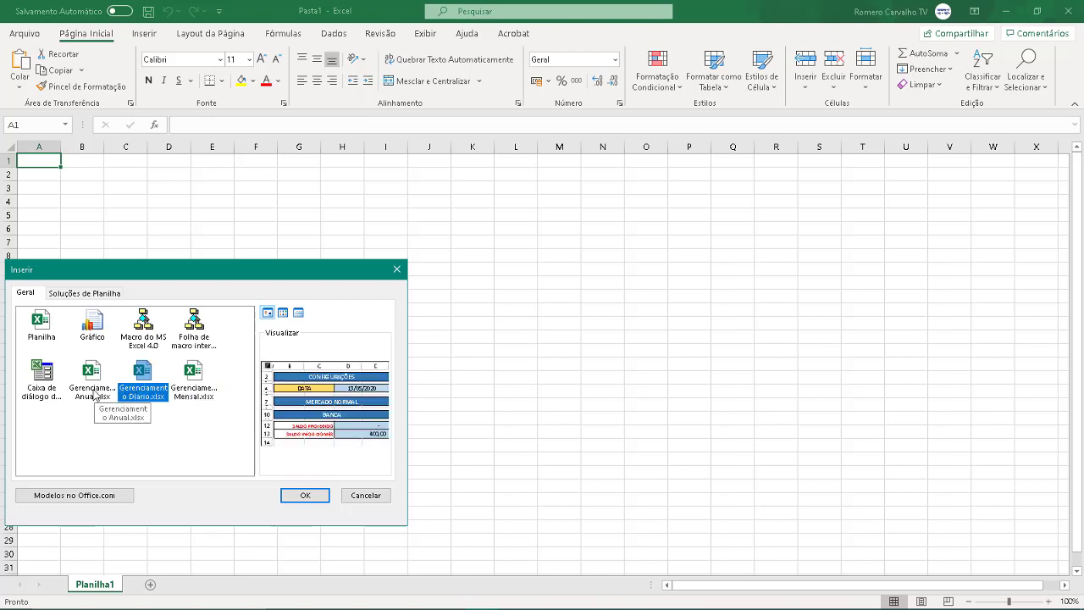
{"action": "left_click", "coordinate": [96, 392]}
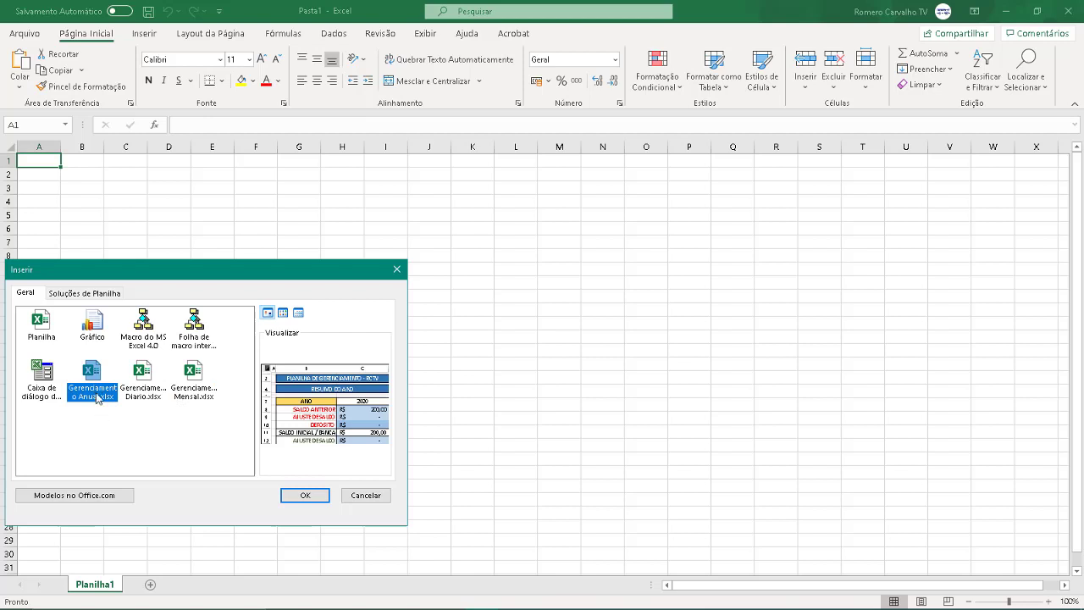
{"action": "double_click", "coordinate": [95, 393]}
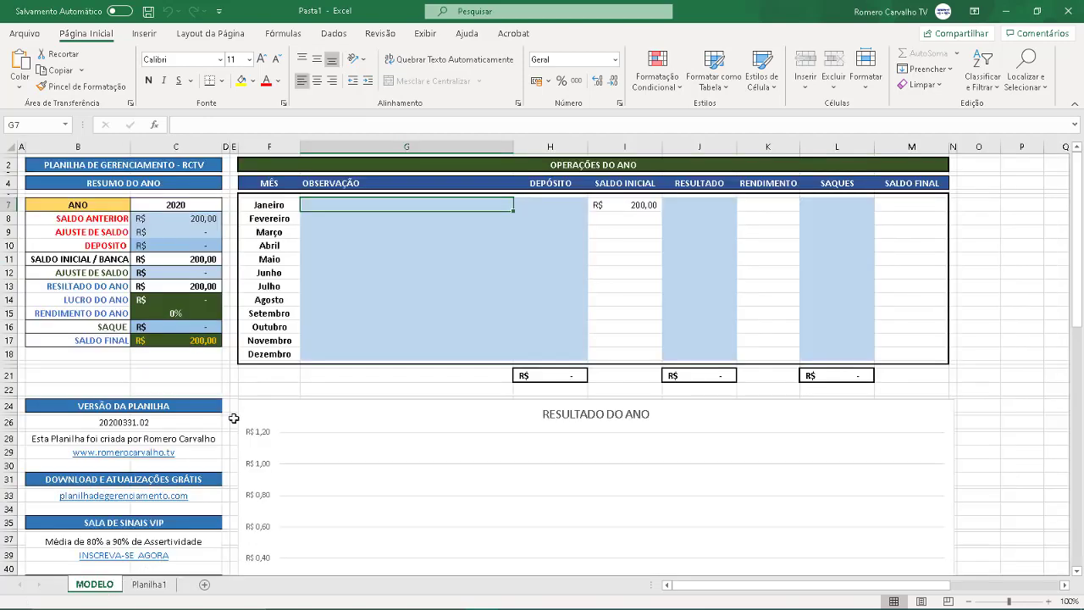
Rename the MODELO sheet to 2020 and delete the blank sheet Planilha1
{"action": "double_click", "coordinate": [107, 586]}
{"action": "type", "text": "2"}
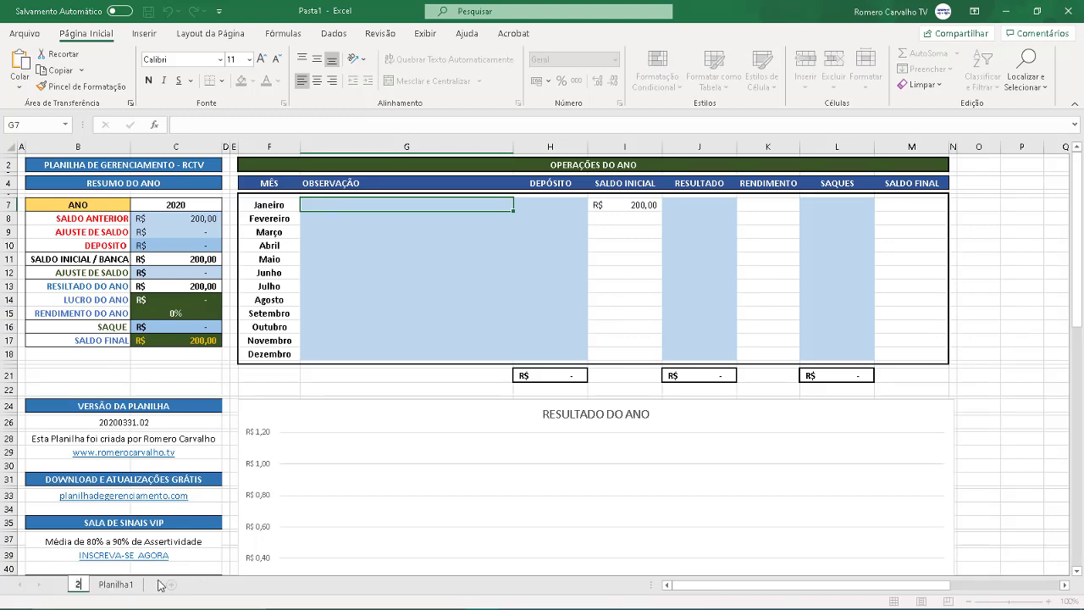
{"action": "type", "text": "020"}
{"action": "key", "text": "Return"}
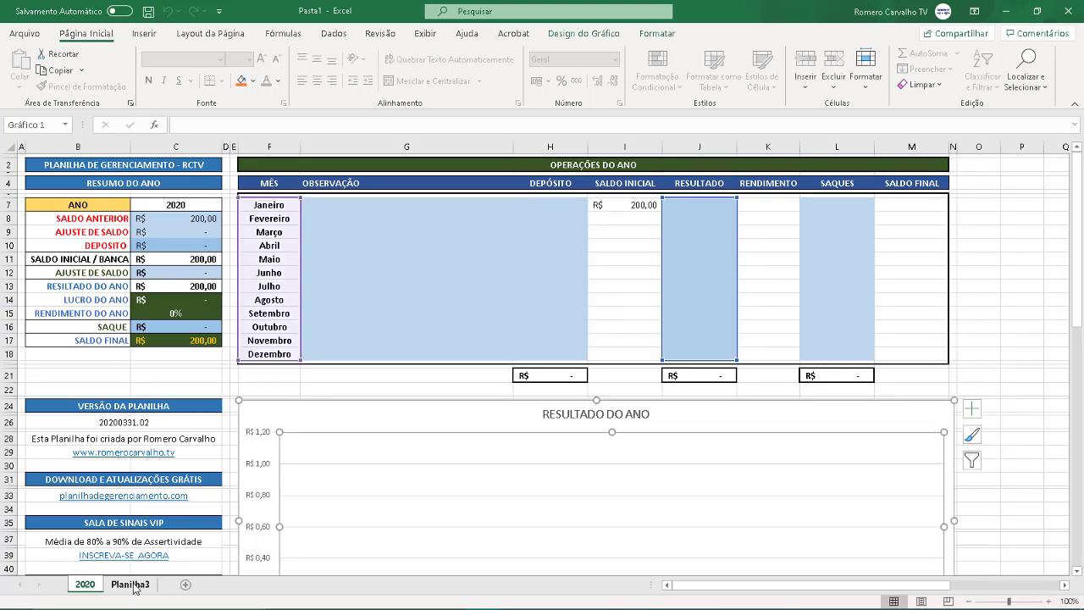
{"action": "right_click", "coordinate": [133, 584]}
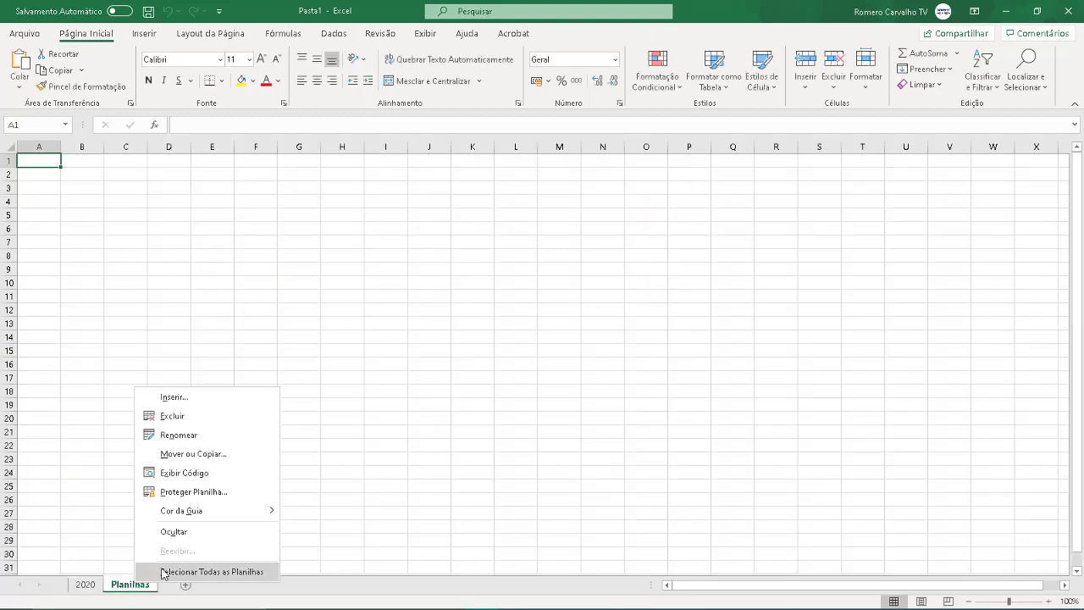
{"action": "left_click", "coordinate": [187, 419]}
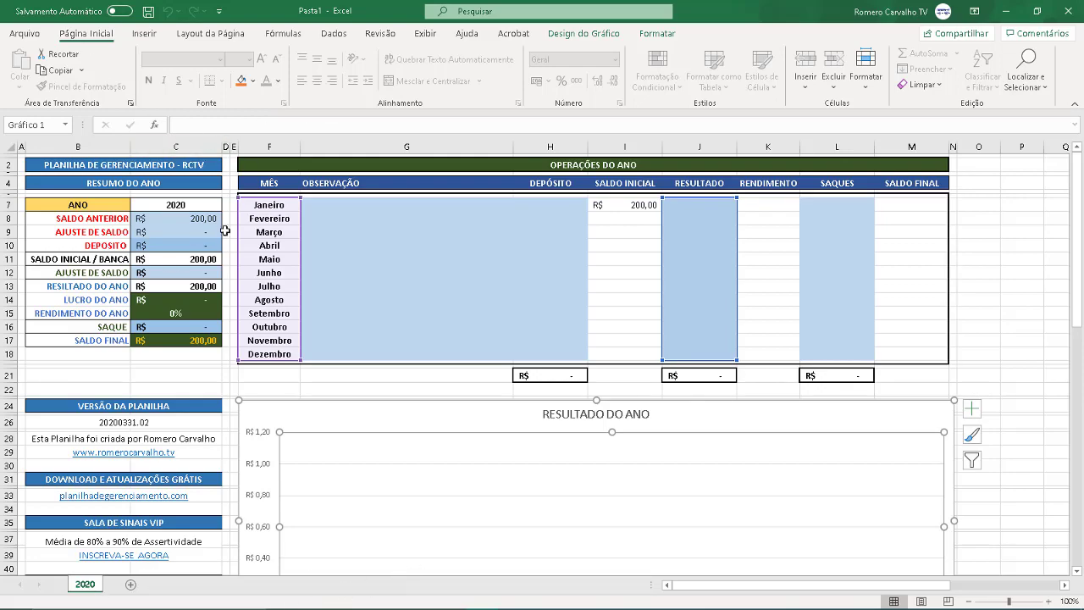
Examine the sheet name and the year, previous balance, balance adjustments, deposit and initial balance cells in the RESUMO DO ANO block
{"action": "double_click", "coordinate": [93, 584]}
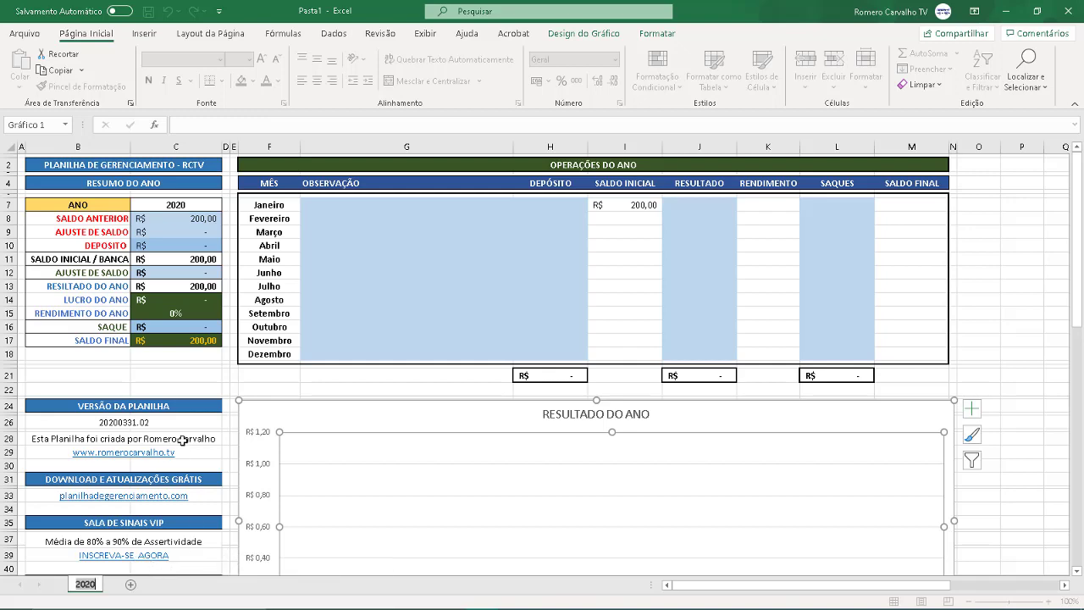
{"action": "left_click", "coordinate": [174, 207]}
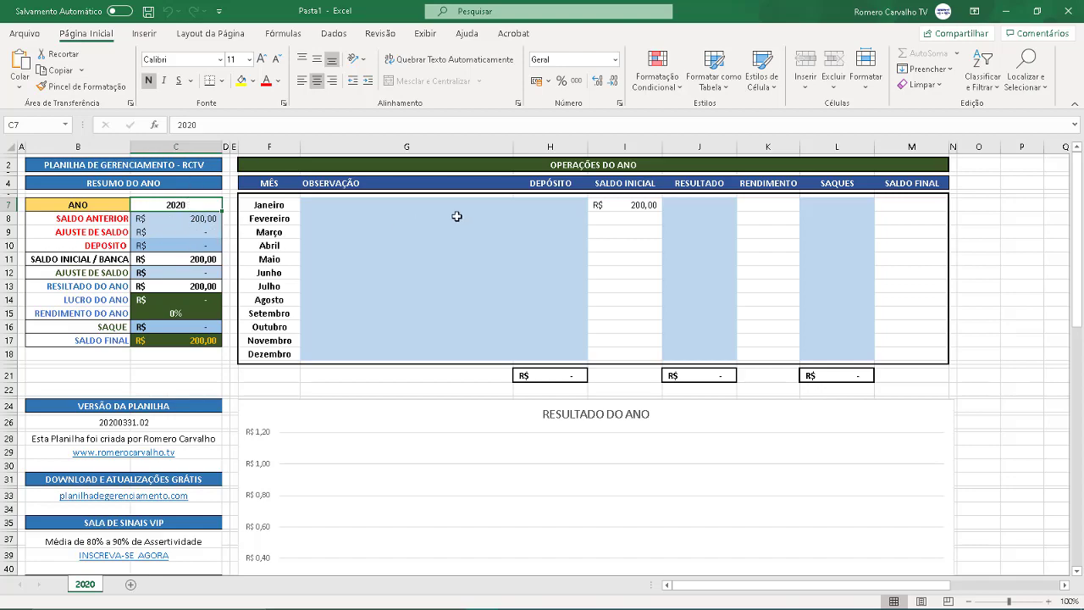
{"action": "left_click", "coordinate": [206, 219]}
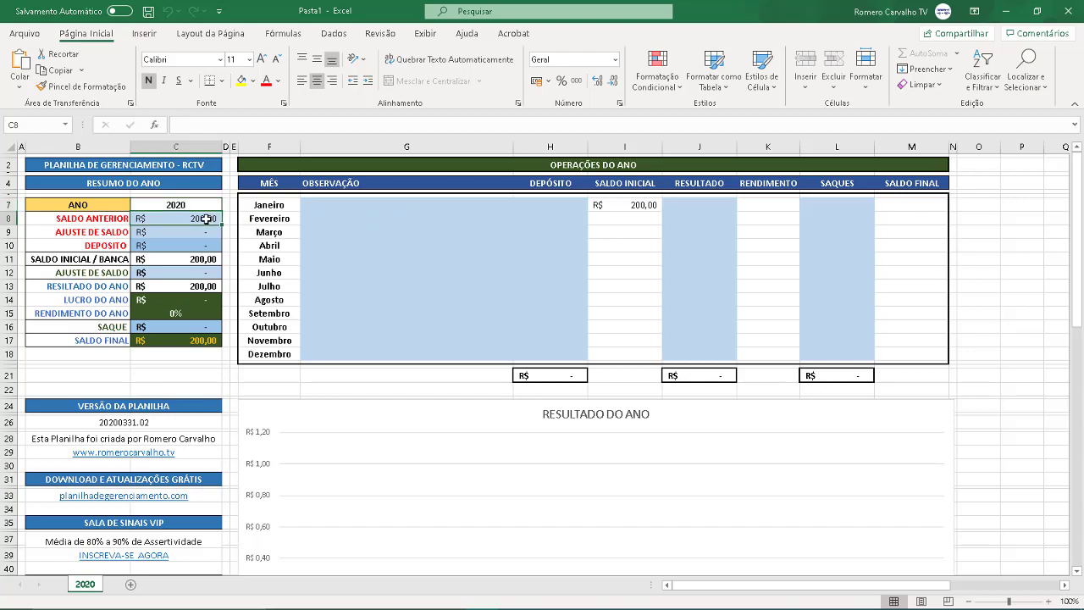
{"action": "left_click", "coordinate": [204, 244]}
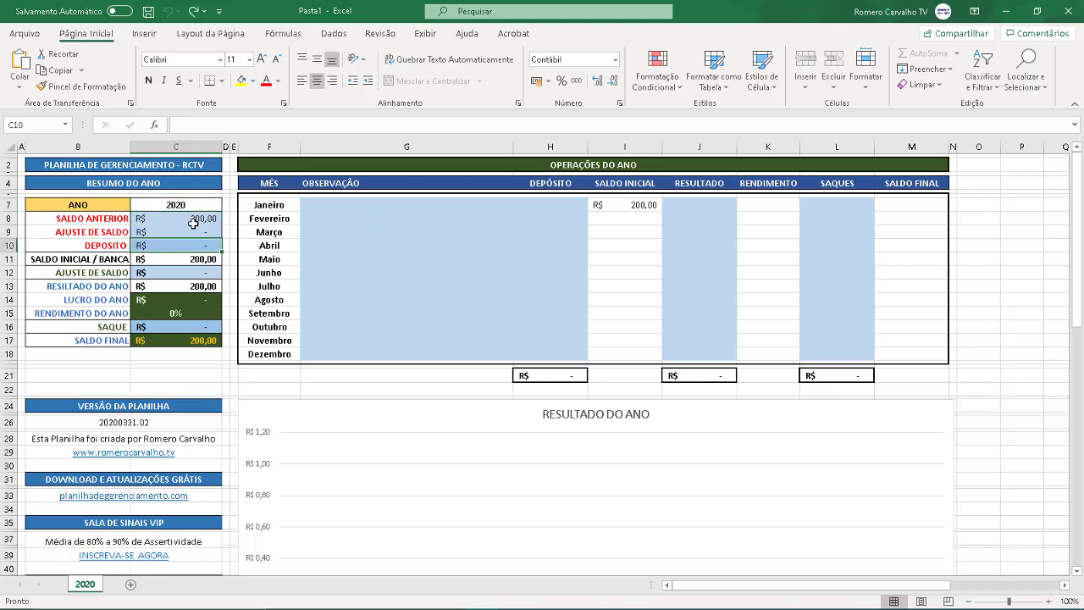
{"action": "left_click", "coordinate": [182, 219]}
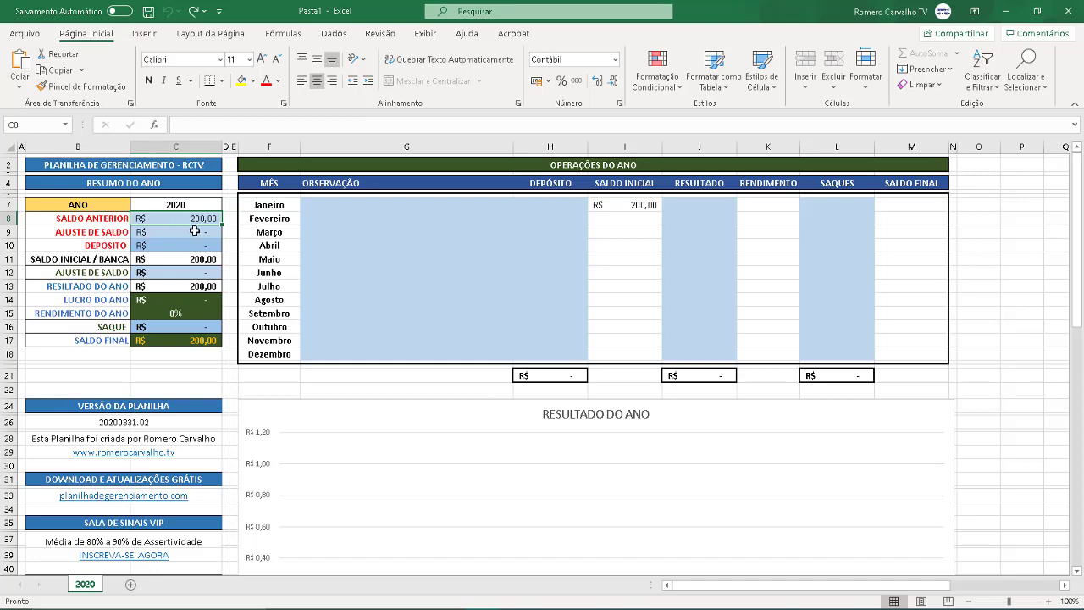
{"action": "left_click", "coordinate": [196, 231]}
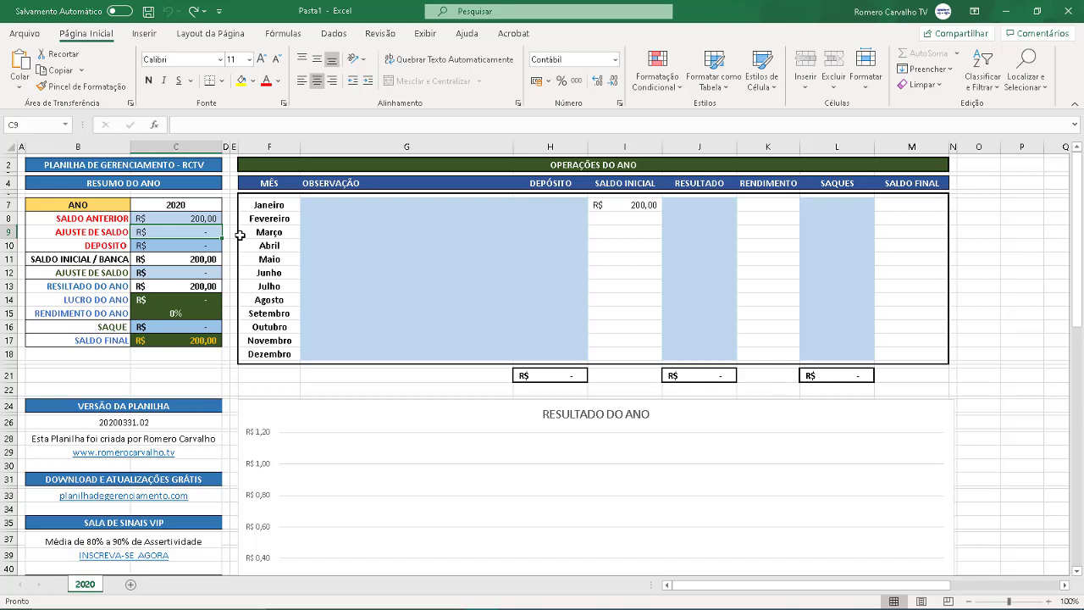
{"action": "key", "text": "Down"}
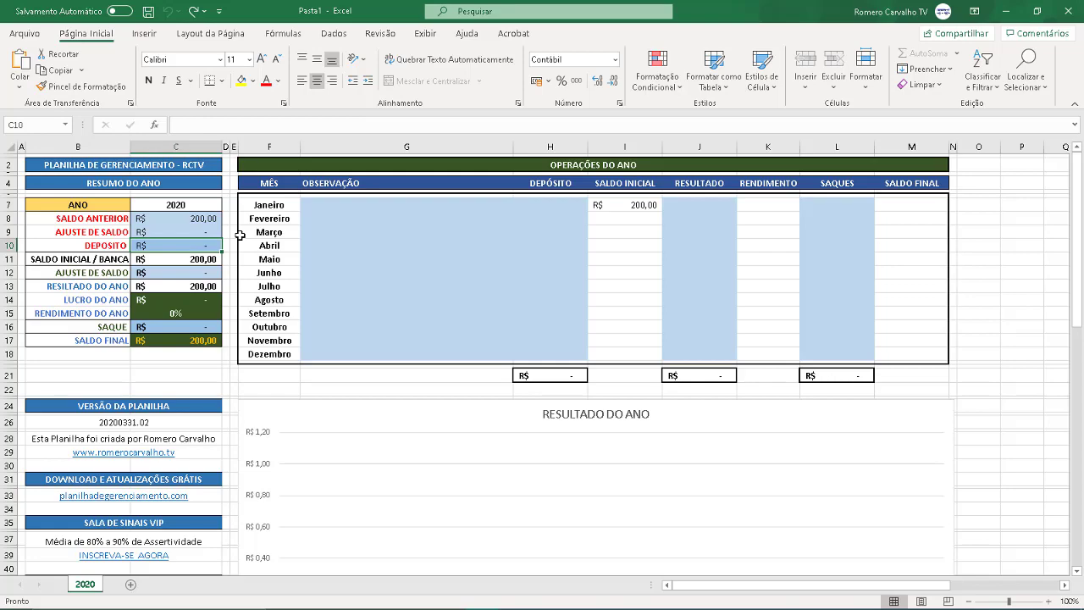
{"action": "left_click", "coordinate": [216, 222]}
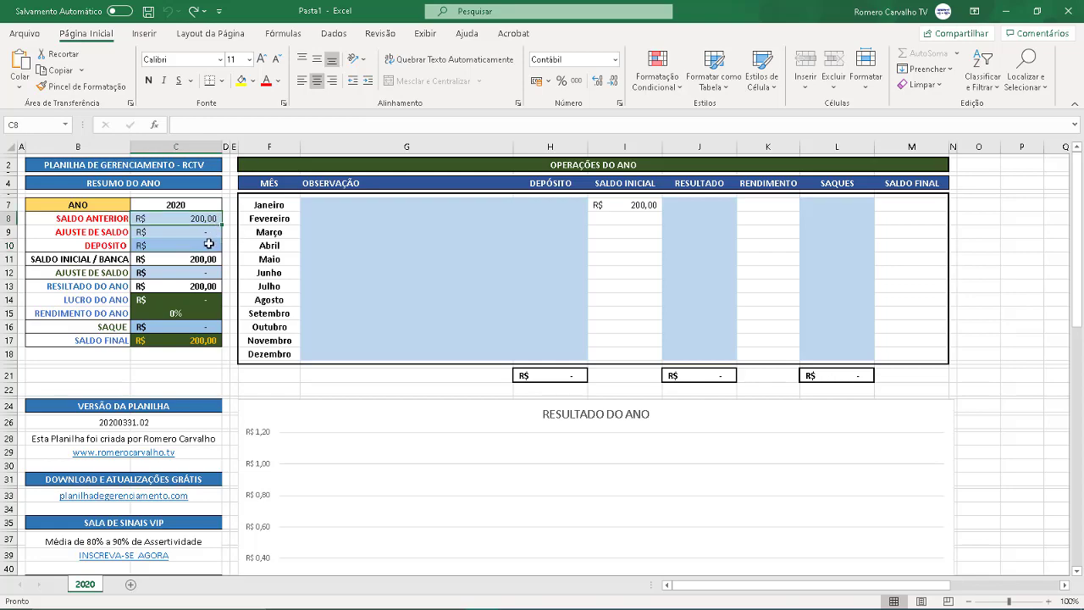
{"action": "left_click", "coordinate": [208, 244]}
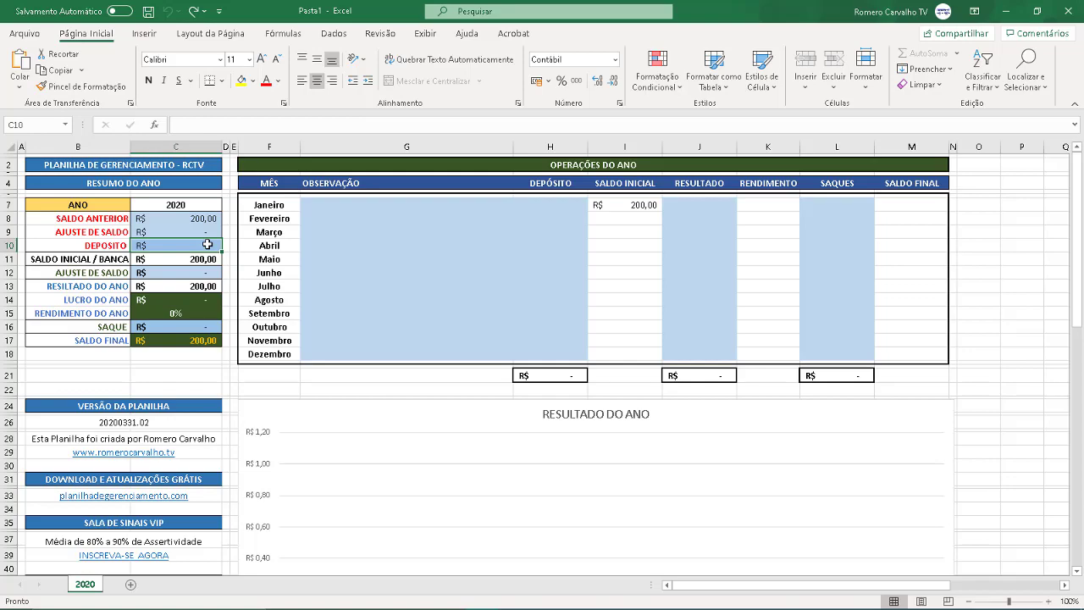
{"action": "left_click", "coordinate": [208, 258]}
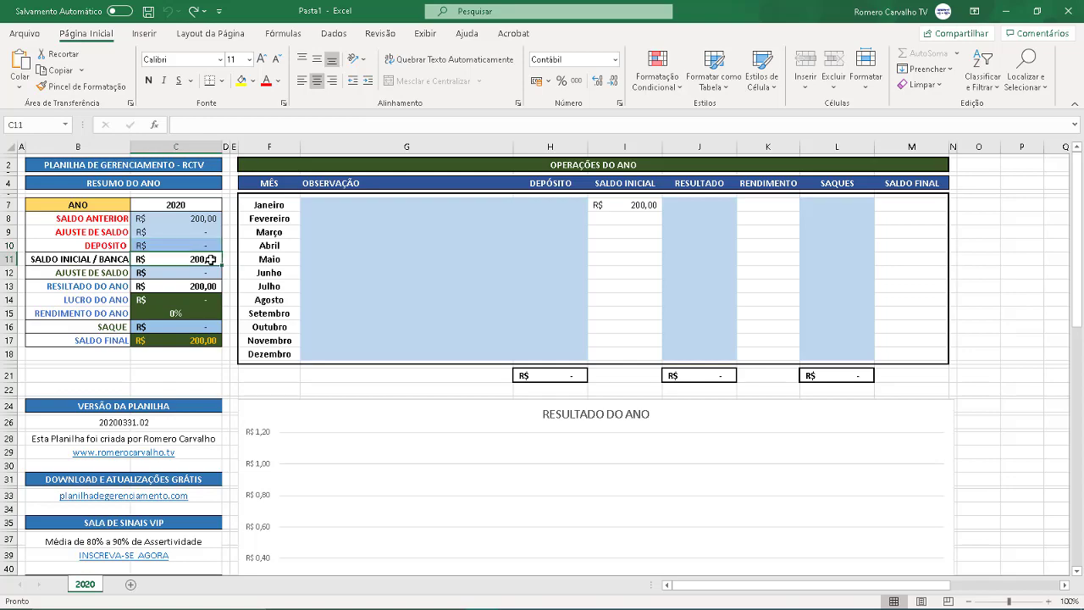
{"action": "left_click_drag", "start_coordinate": [208, 218], "coordinate": [211, 248]}
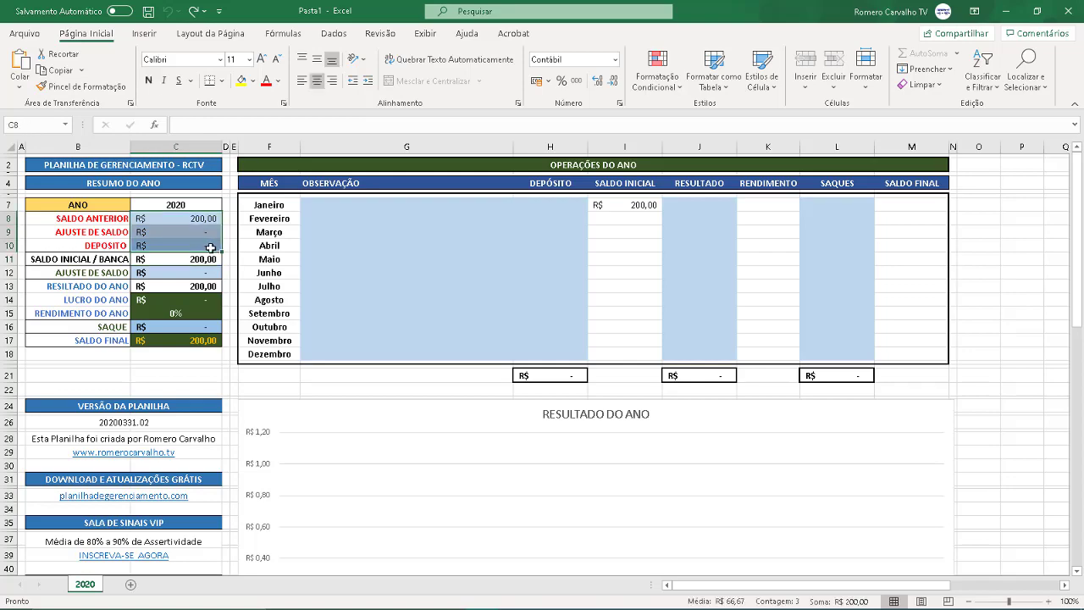
{"action": "left_click", "coordinate": [207, 259]}
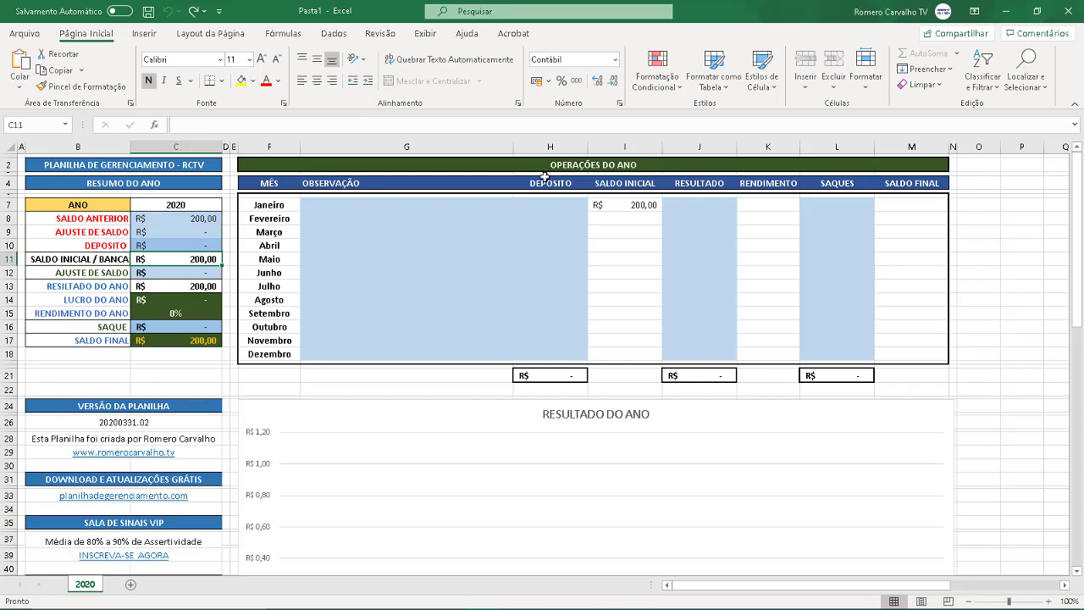
{"action": "left_click_drag", "start_coordinate": [165, 219], "coordinate": [172, 262]}
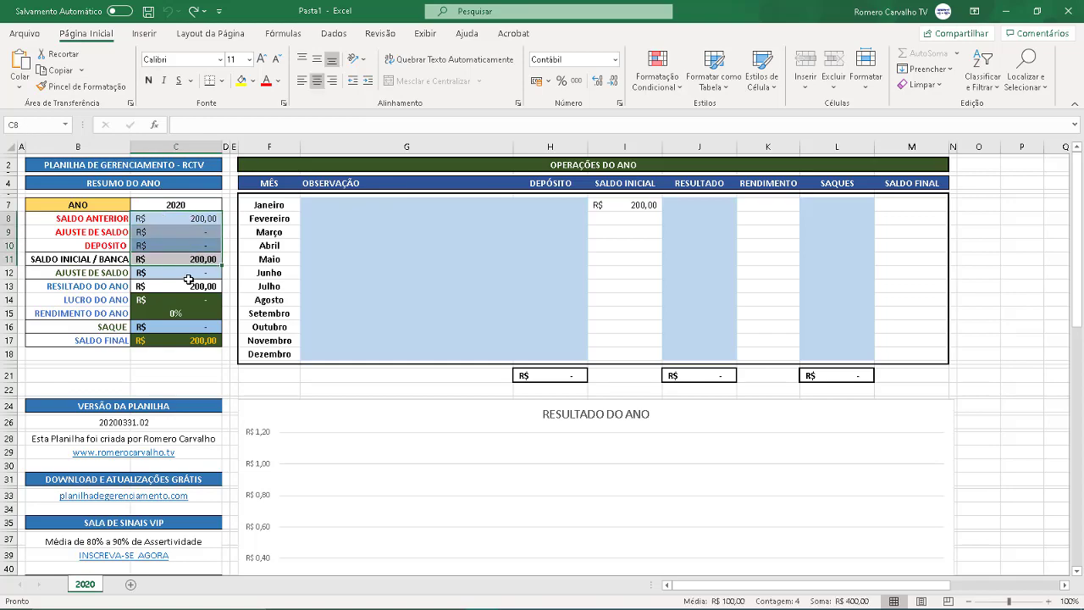
{"action": "left_click", "coordinate": [185, 273]}
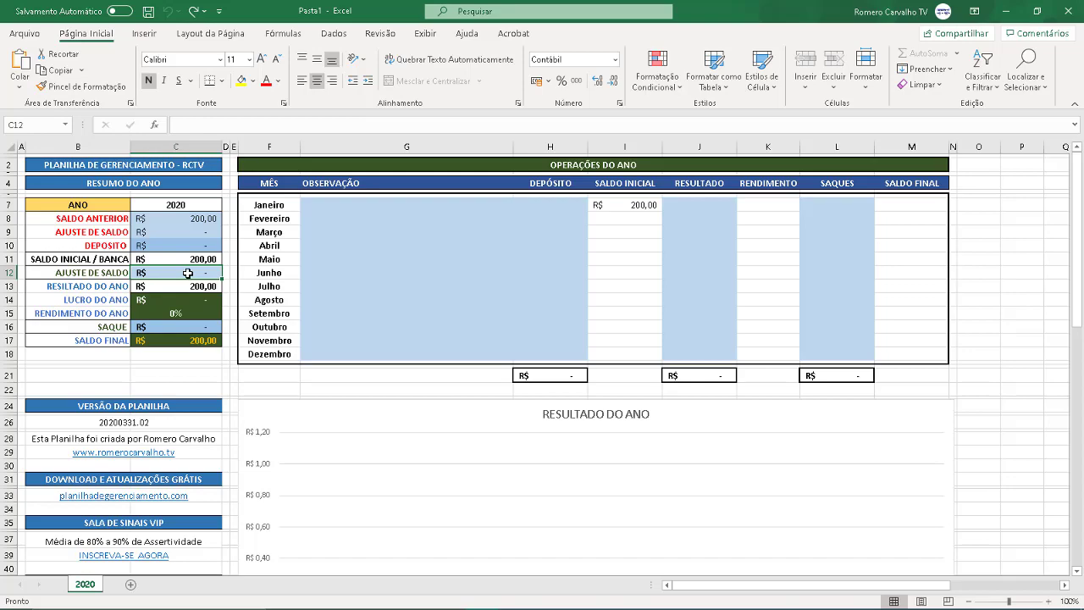
{"action": "left_click", "coordinate": [198, 231]}
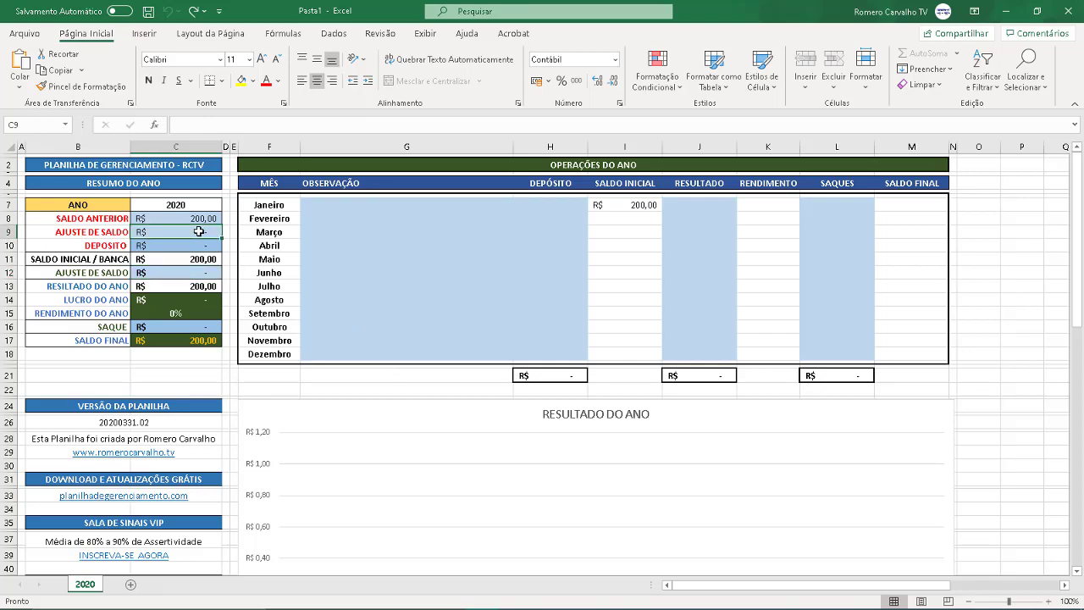
Try 4 as the AJUSTE DE SALDO below the initial balance (C12) and reset it to 0
{"action": "left_click", "coordinate": [200, 273]}
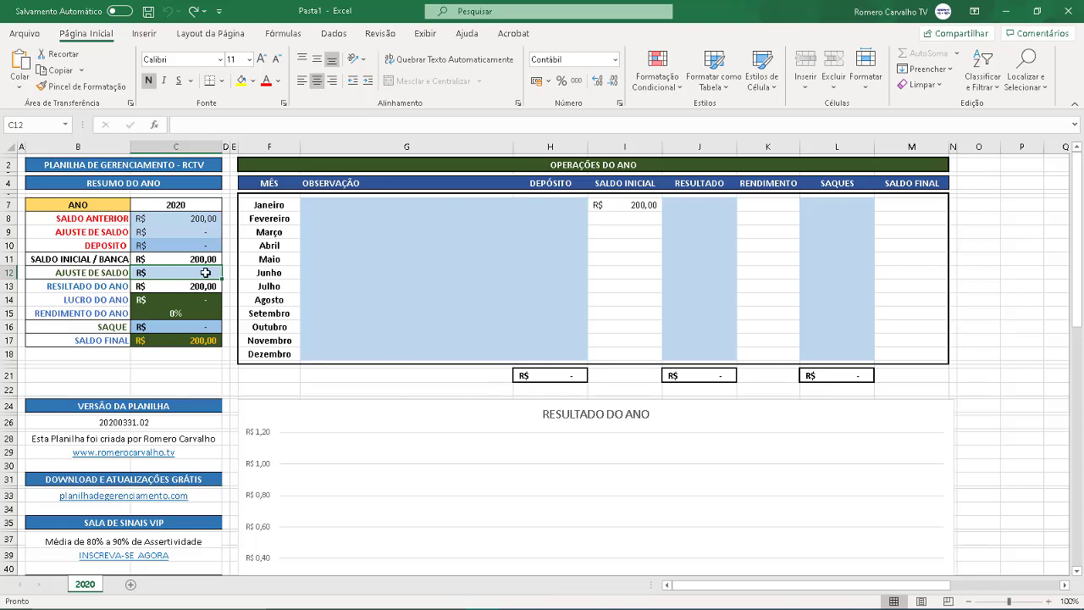
{"action": "type", "text": "4"}
{"action": "key", "text": "Return"}
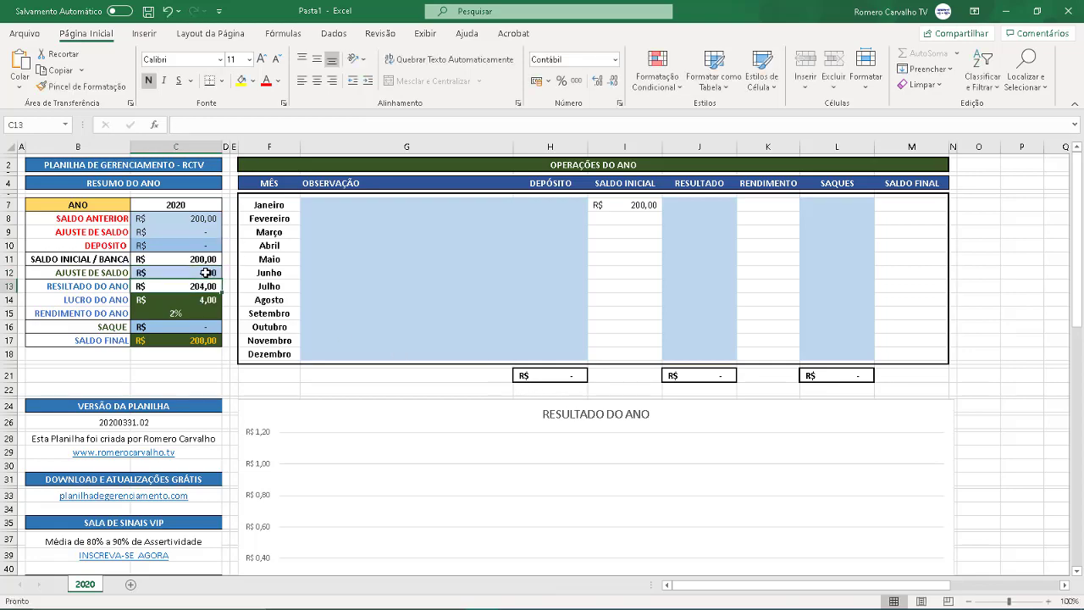
{"action": "left_click", "coordinate": [203, 272]}
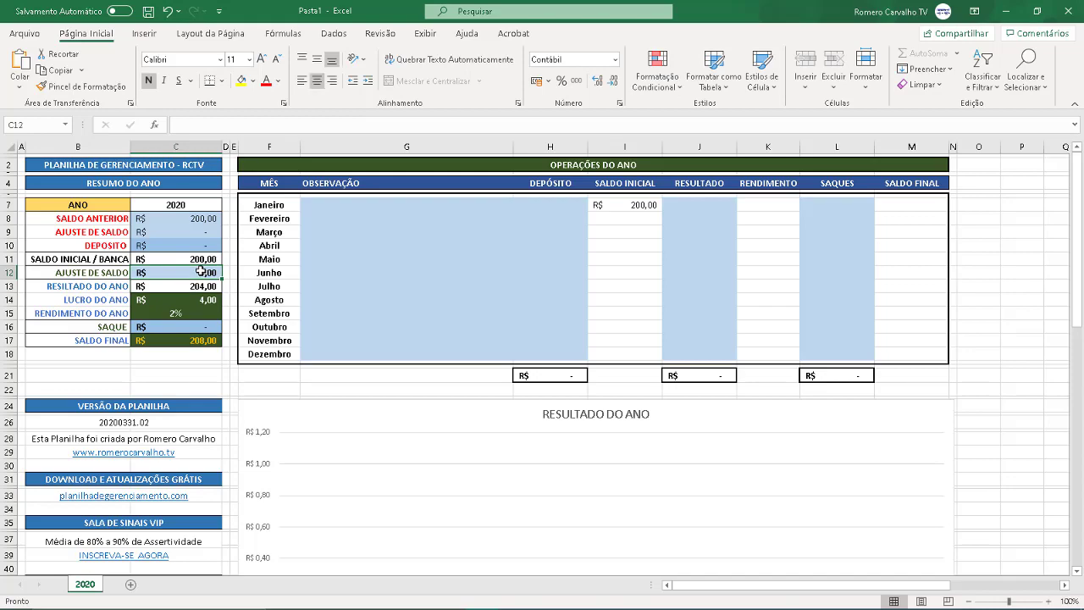
{"action": "type", "text": "0"}
{"action": "key", "text": "Return"}
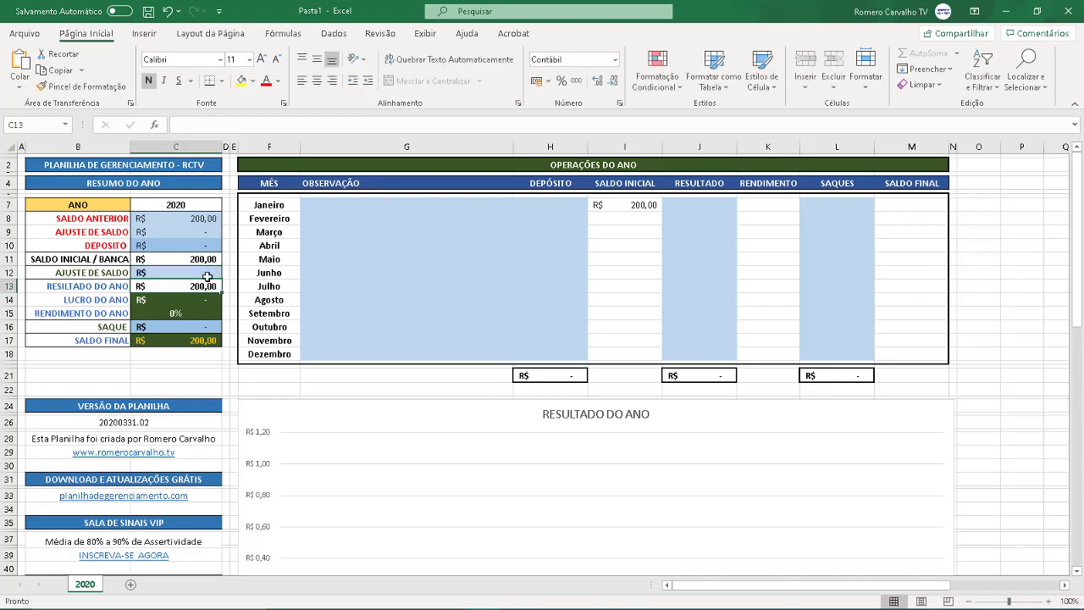
Examine the SAQUE and SALDO FINAL cells of the year summary and the Janeiro row's observation, deposit, result and withdrawal cells
{"action": "left_click", "coordinate": [200, 325]}
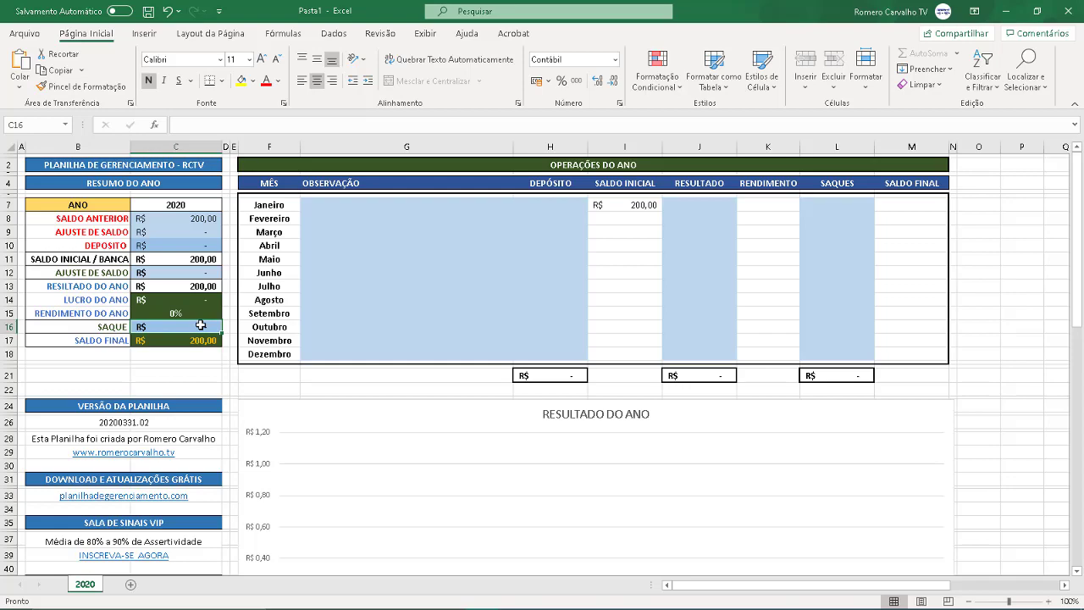
{"action": "left_click", "coordinate": [166, 343]}
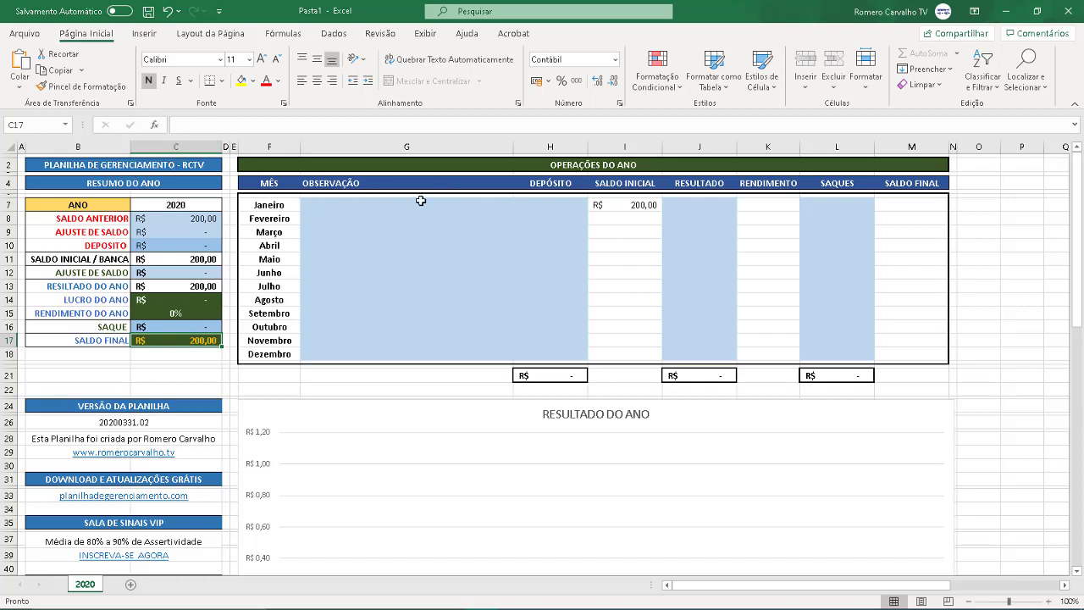
{"action": "left_click", "coordinate": [422, 204]}
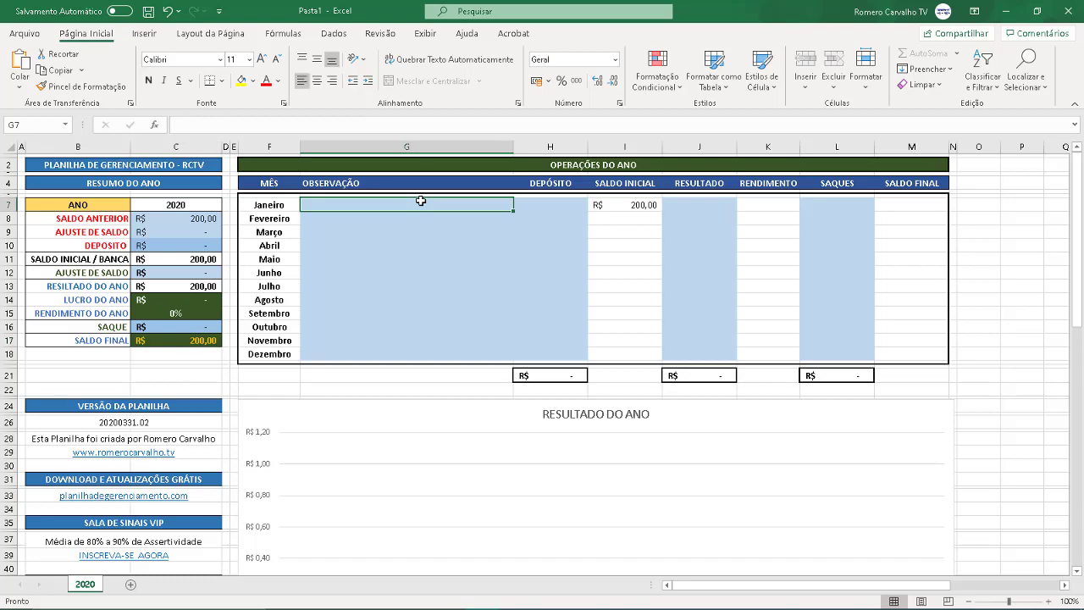
{"action": "left_click", "coordinate": [561, 207]}
{"action": "left_click", "coordinate": [713, 205]}
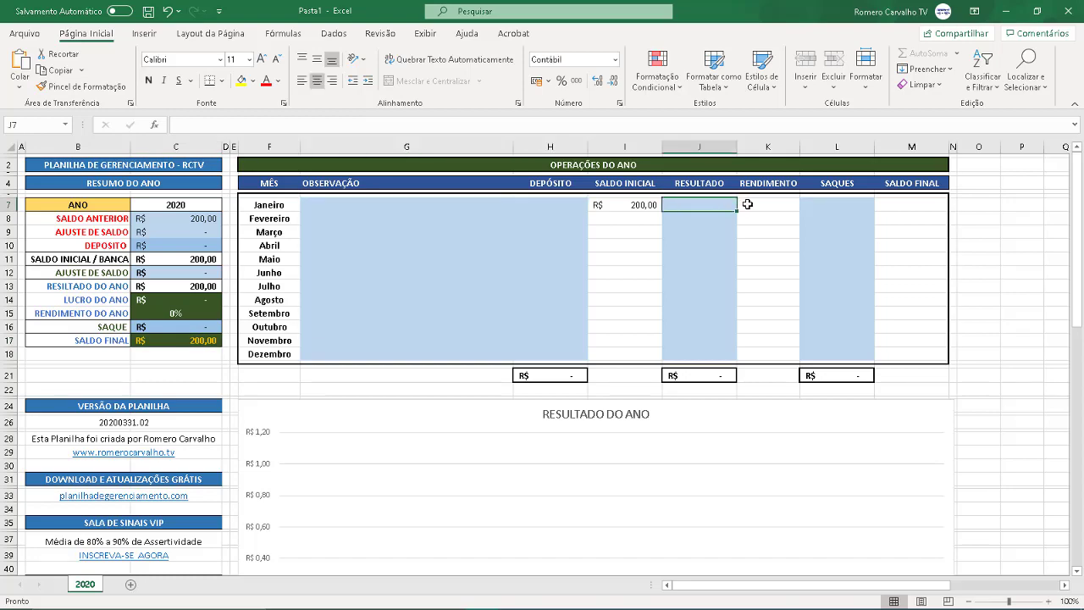
{"action": "left_click", "coordinate": [839, 203]}
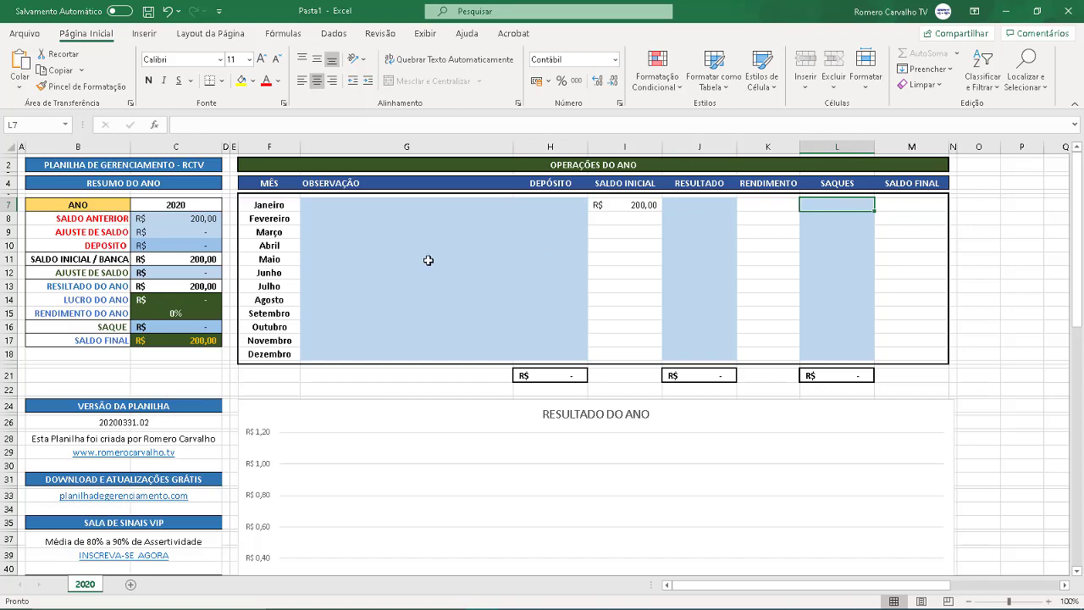
Enter "Mês Muito - Resultado acima do esperado" as the OBSERVAÇÃO for Maio
{"action": "left_click", "coordinate": [361, 259]}
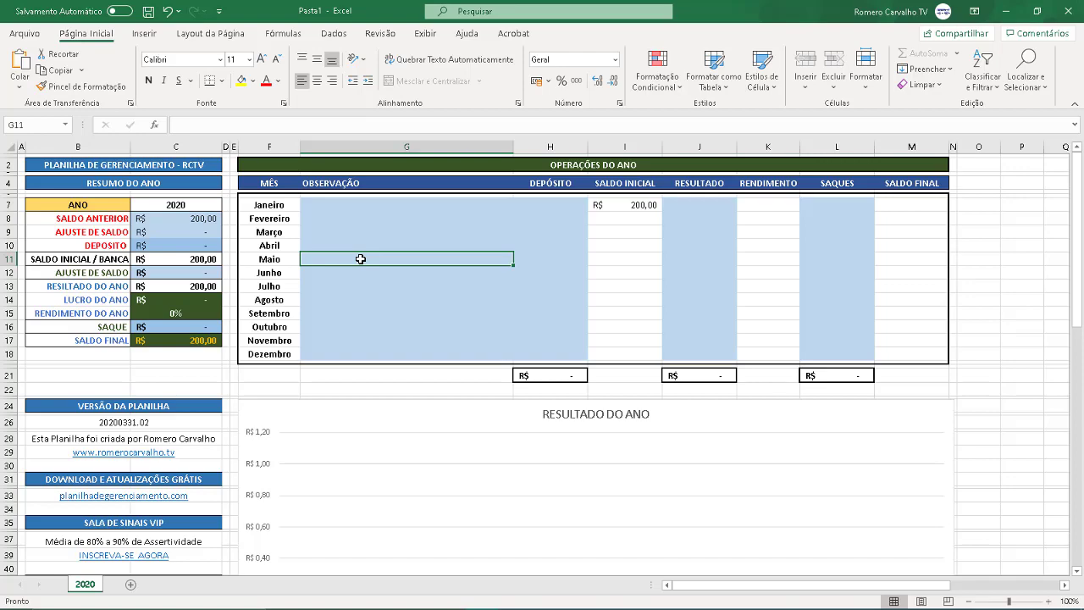
{"action": "type", "text": "M"}
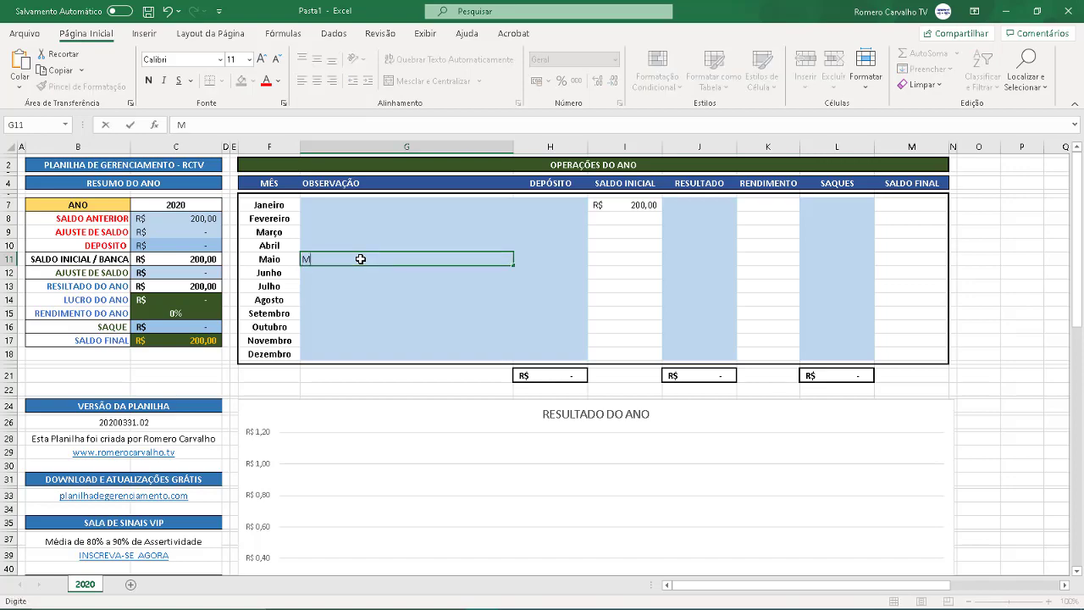
{"action": "type", "text": "ês Muito - Resultad"}
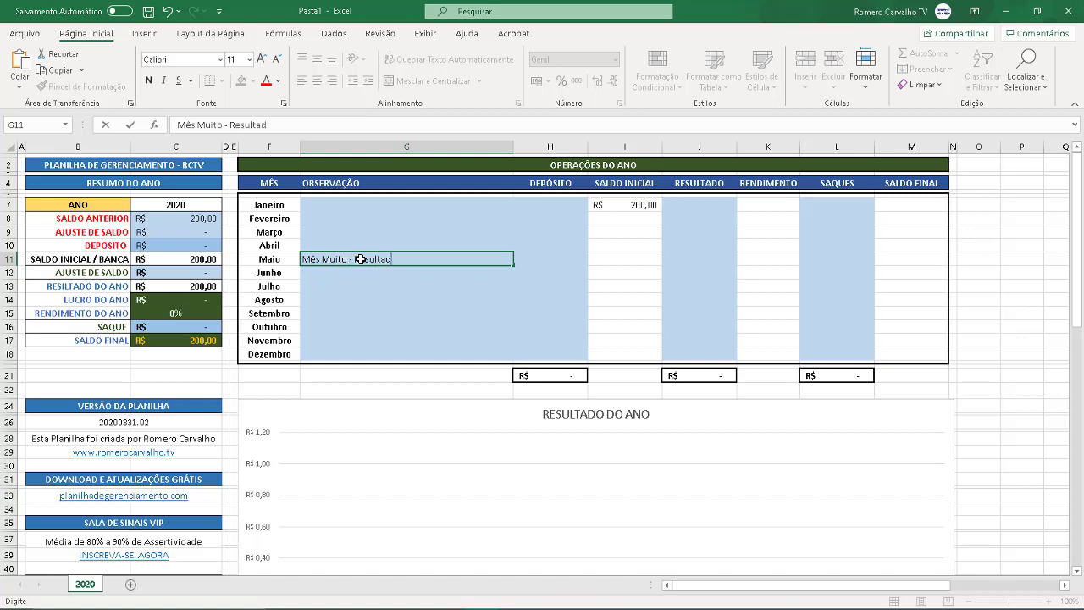
{"action": "type", "text": "o acima do esperado"}
{"action": "key", "text": "Return"}
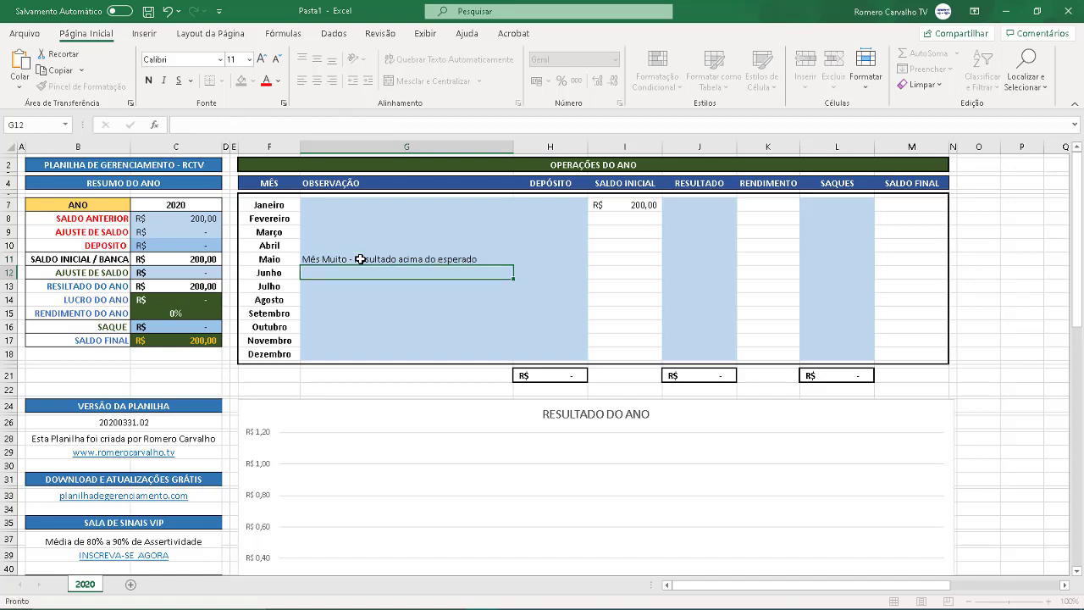
Enter "Mês com resultado abaixo do esperado" as the OBSERVAÇÃO for Junho
{"action": "type", "text": "M"}
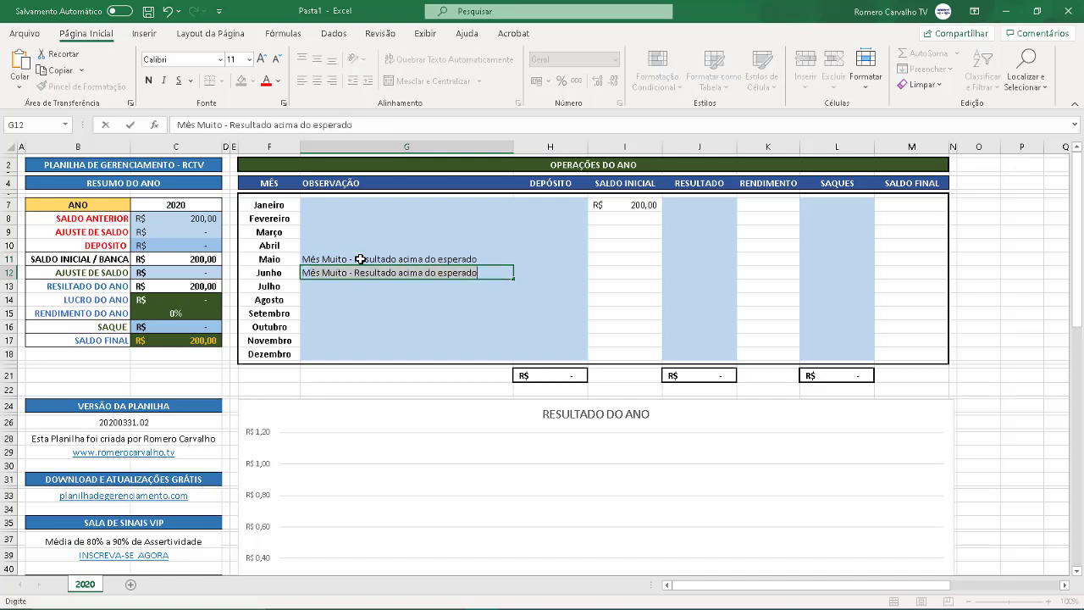
{"action": "type", "text": "6es"}
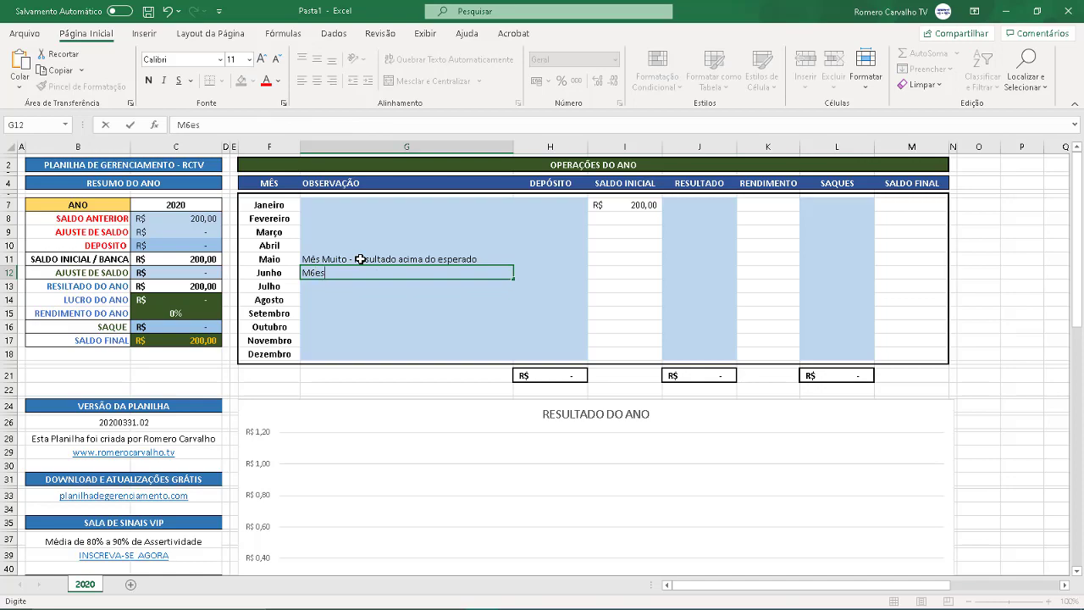
{"action": "key", "text": "BackSpace"}
{"action": "key", "text": "BackSpace"}
{"action": "key", "text": "BackSpace"}
{"action": "type", "text": "ês"}
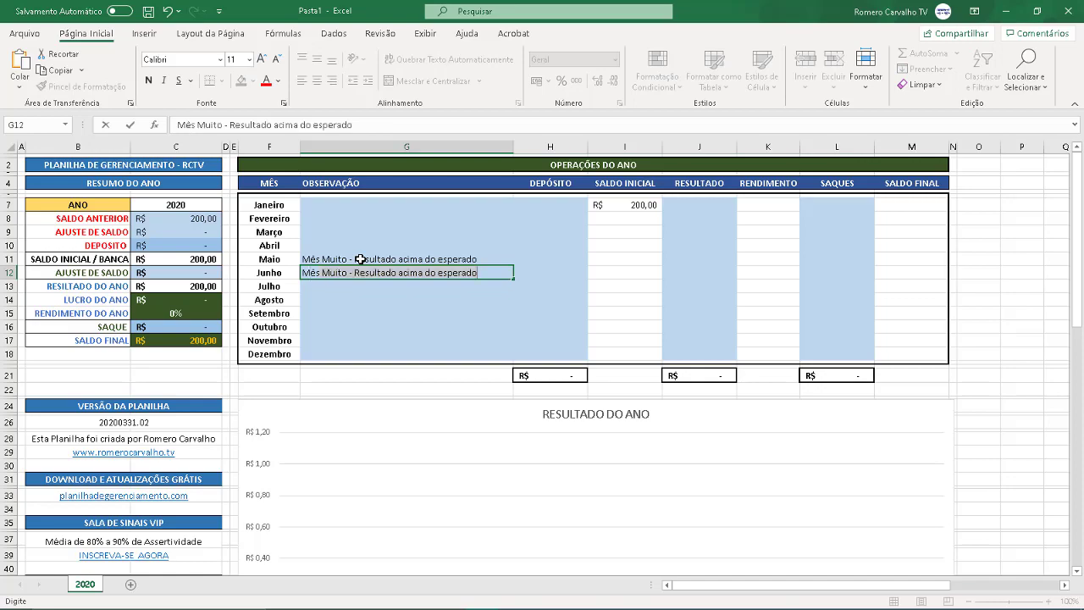
{"action": "type", "text": " com resul"}
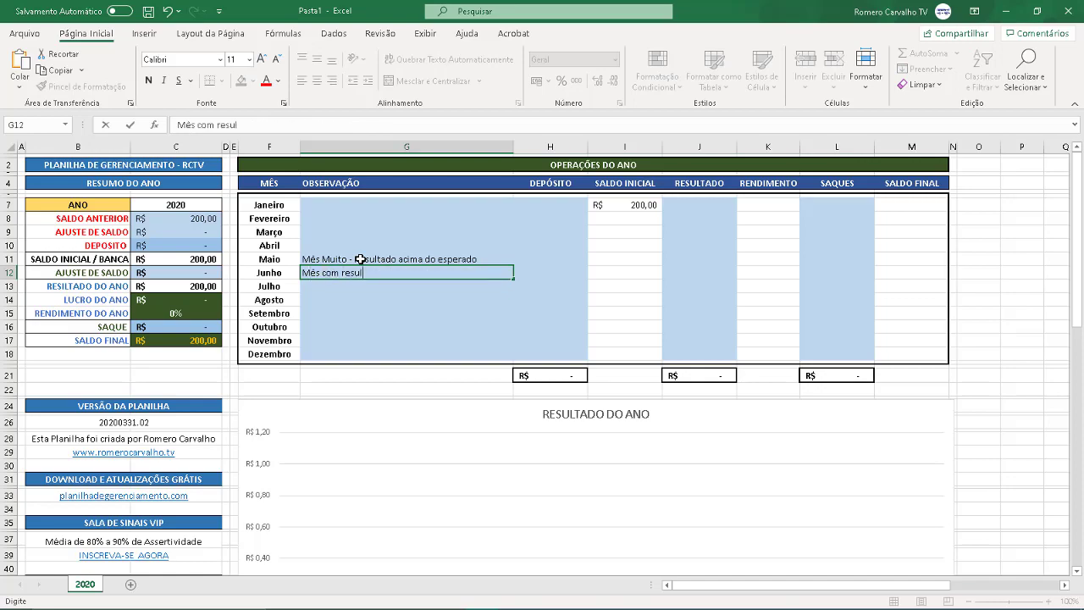
{"action": "type", "text": "tado abaixo do"}
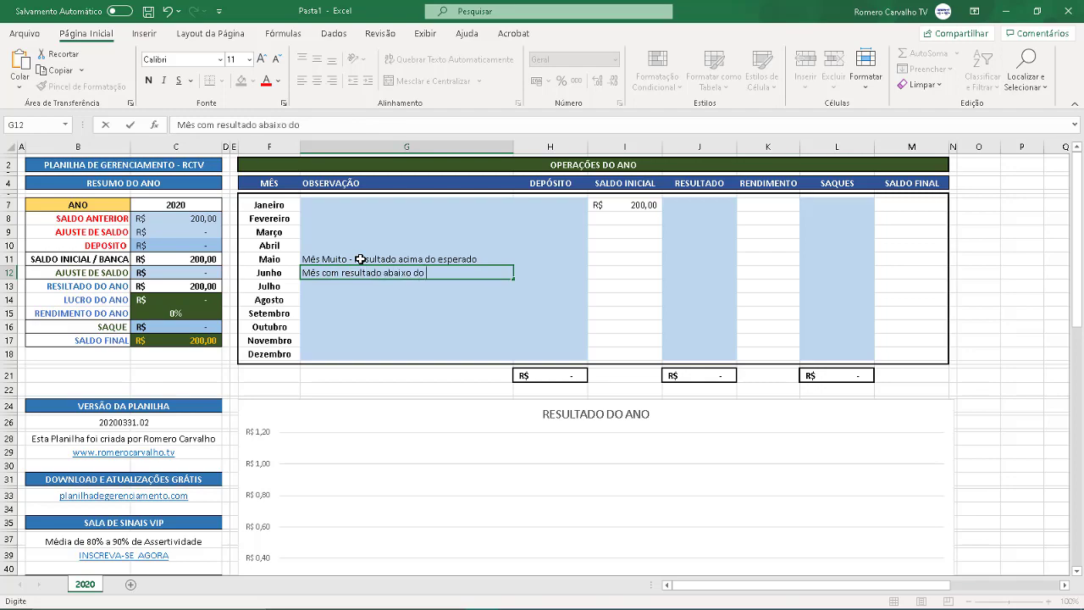
{"action": "type", "text": " esperado"}
{"action": "key", "text": "Return"}
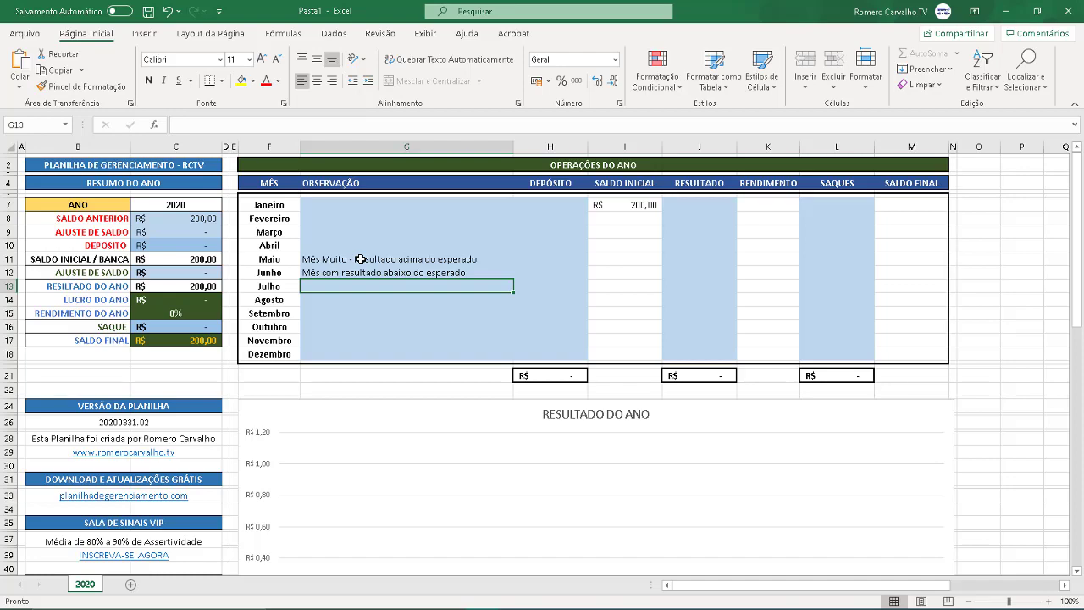
Clear the OBSERVAÇÃO notes for Maio and Junho
{"action": "left_click", "coordinate": [416, 263]}
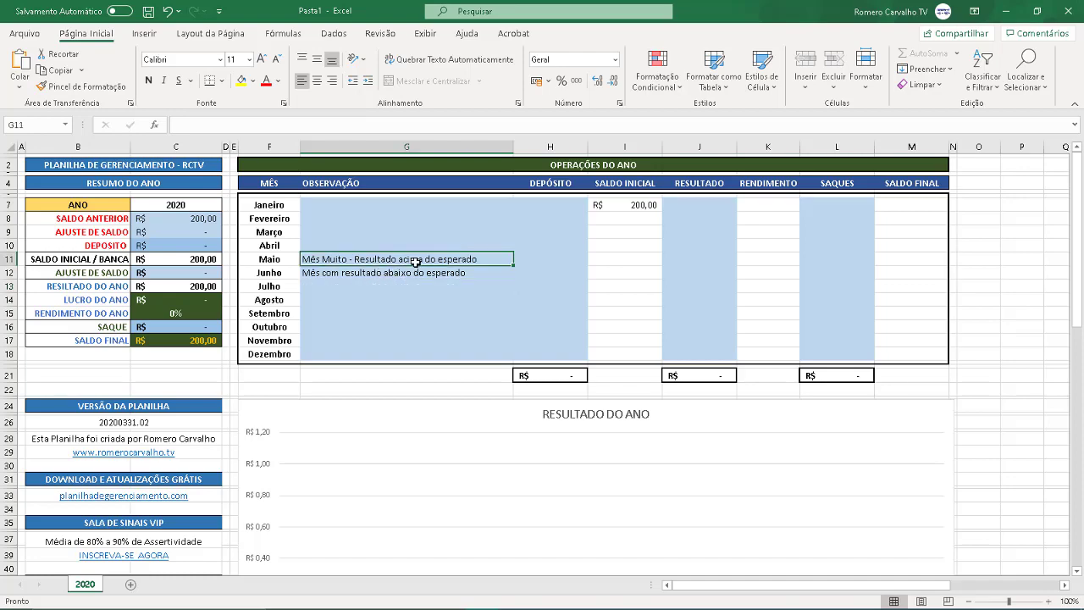
{"action": "left_click_drag", "start_coordinate": [415, 263], "coordinate": [423, 271]}
{"action": "key", "text": "Delete"}
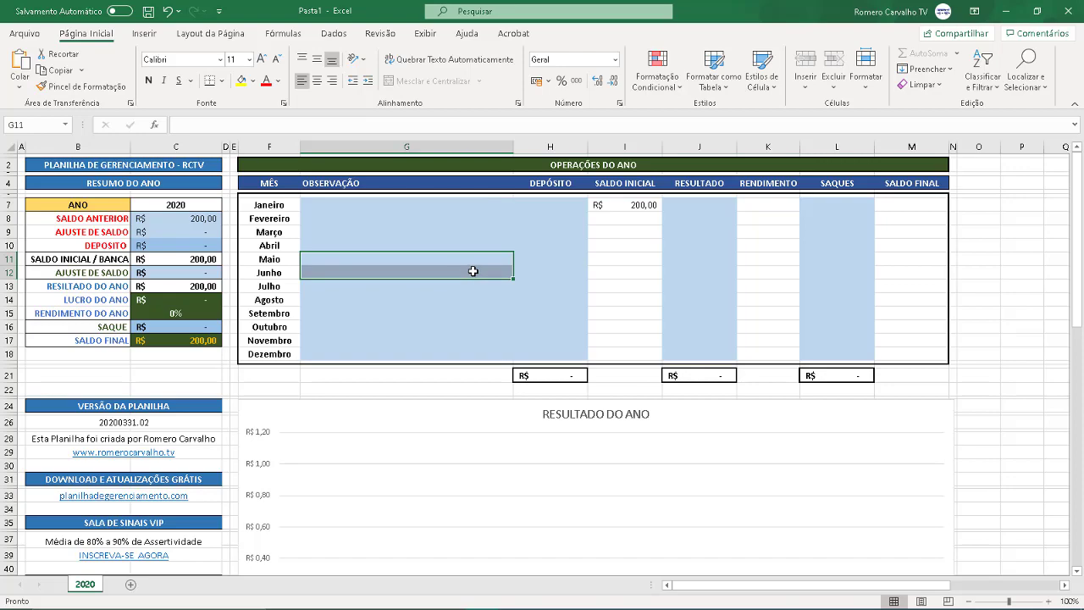
Try "Pandemia - Resultado muito baixo" as the OBSERVAÇÃO for Março and clear it again
{"action": "left_click", "coordinate": [416, 236]}
{"action": "type", "text": "P"}
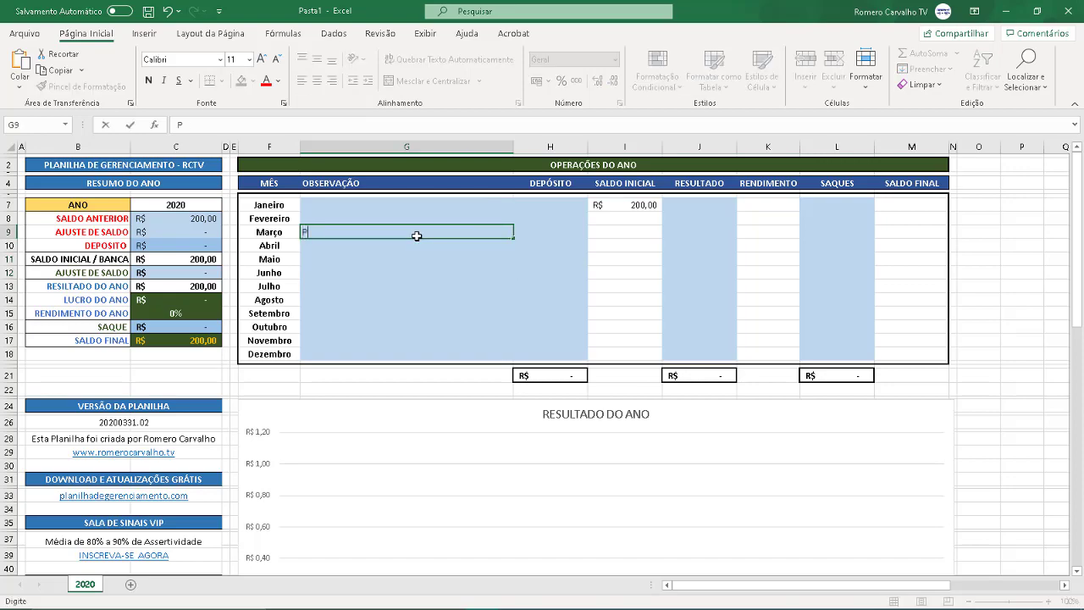
{"action": "type", "text": "andemia - Result"}
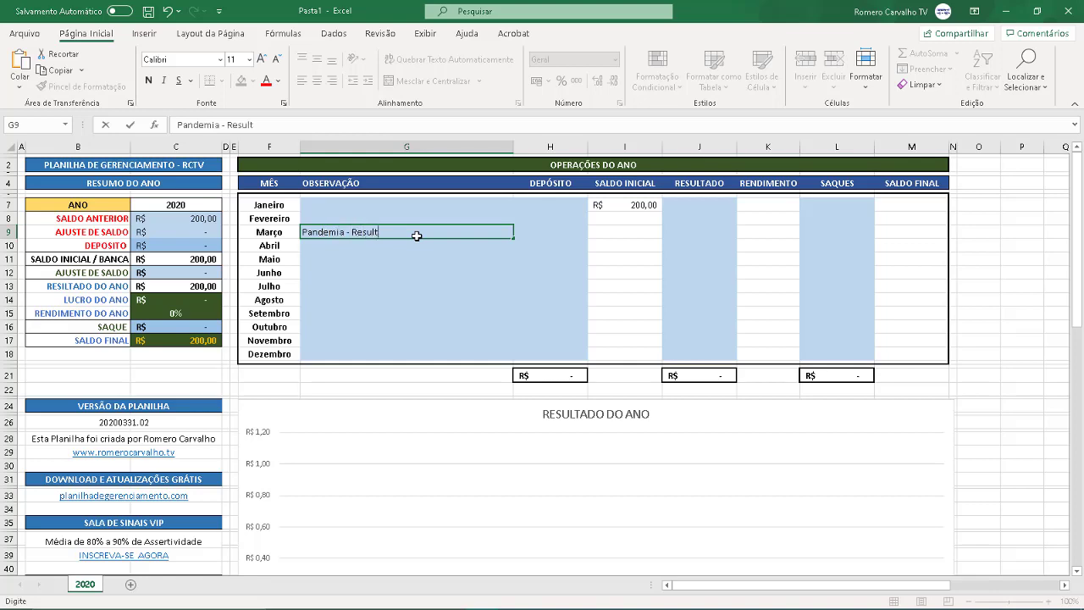
{"action": "type", "text": "ado muito baixo"}
{"action": "key", "text": "Return"}
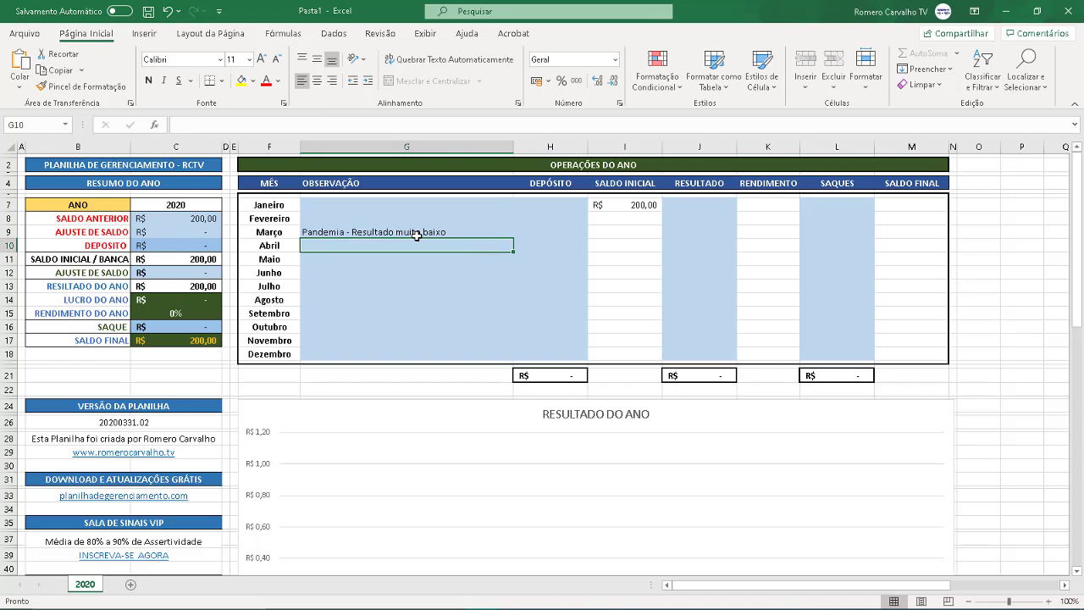
{"action": "left_click", "coordinate": [417, 235]}
{"action": "key", "text": "Delete"}
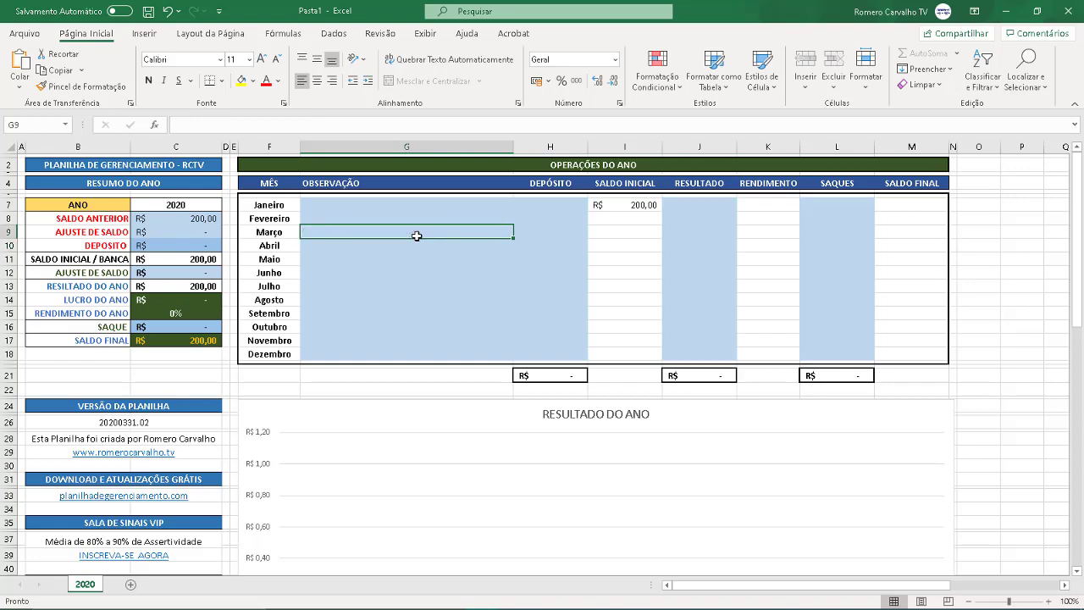
Enter 200 as the RESULTADO for Maio in the OPERAÇÕES DO ANO table
{"action": "key", "text": "Right"}
{"action": "key", "text": "Right"}
{"action": "key", "text": "Up"}
{"action": "key", "text": "Up"}
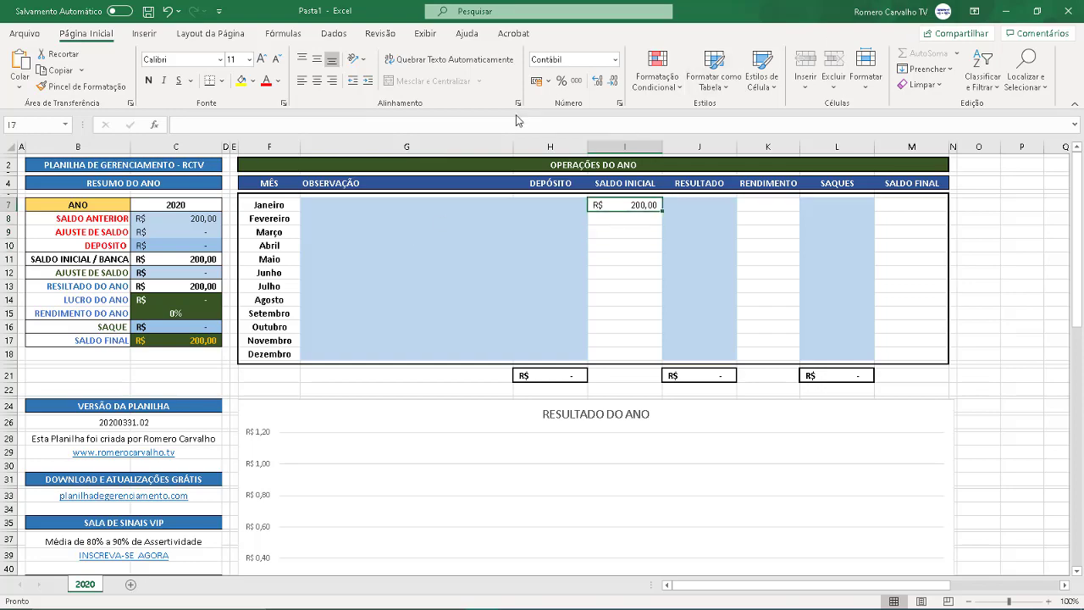
{"action": "left_click", "coordinate": [697, 259]}
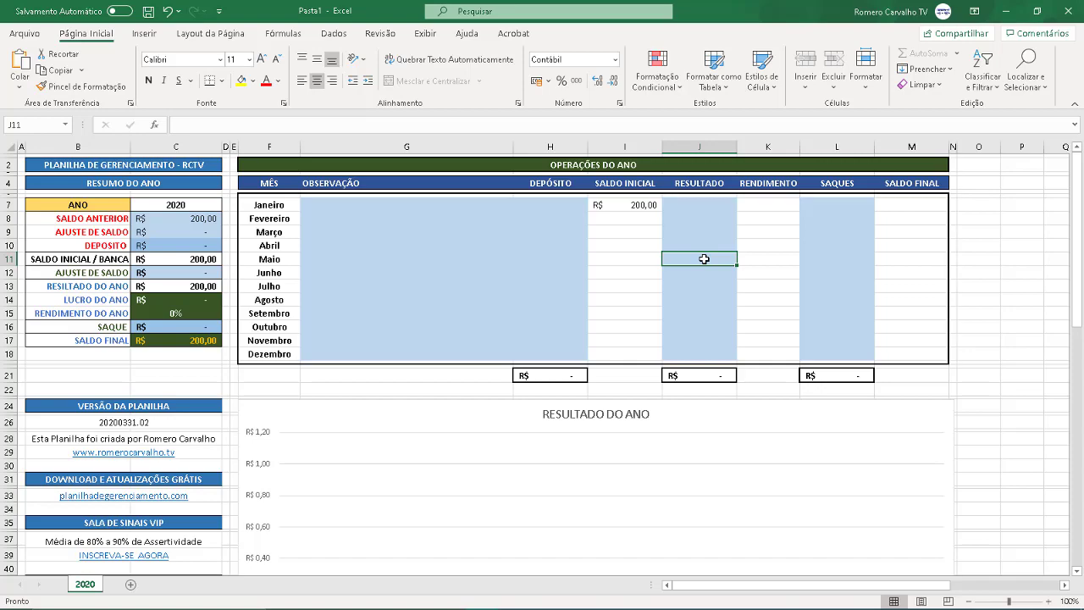
{"action": "type", "text": "20"}
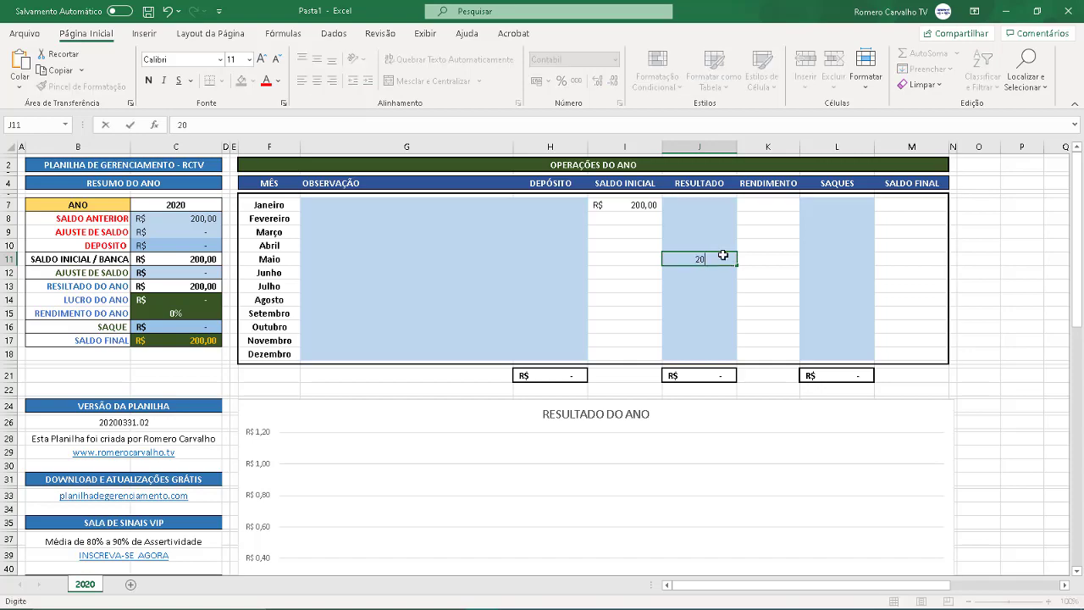
{"action": "type", "text": "0"}
{"action": "key", "text": "Return"}
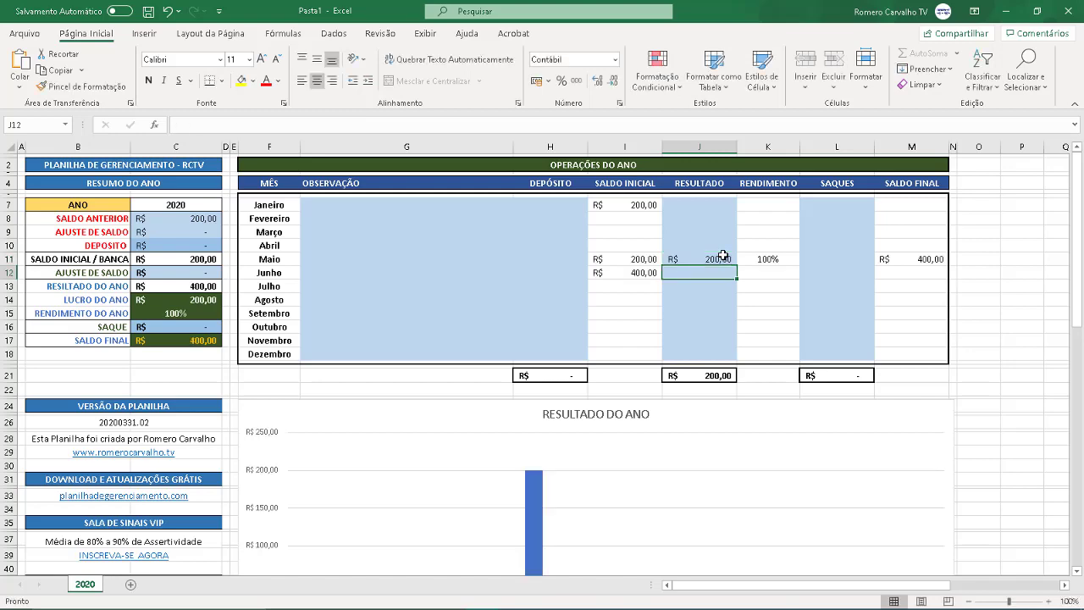
Examine the Maio yield and withdrawal cells, the Junho initial balance and result cells, and the RESULTADO DO ANO chart
{"action": "left_click", "coordinate": [771, 256]}
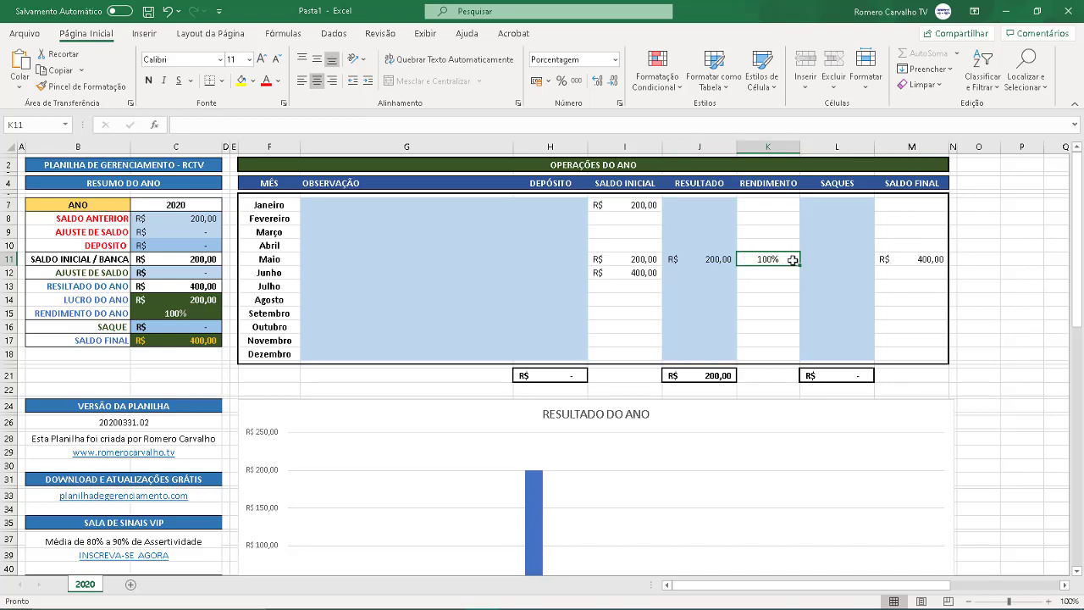
{"action": "key", "text": "Right"}
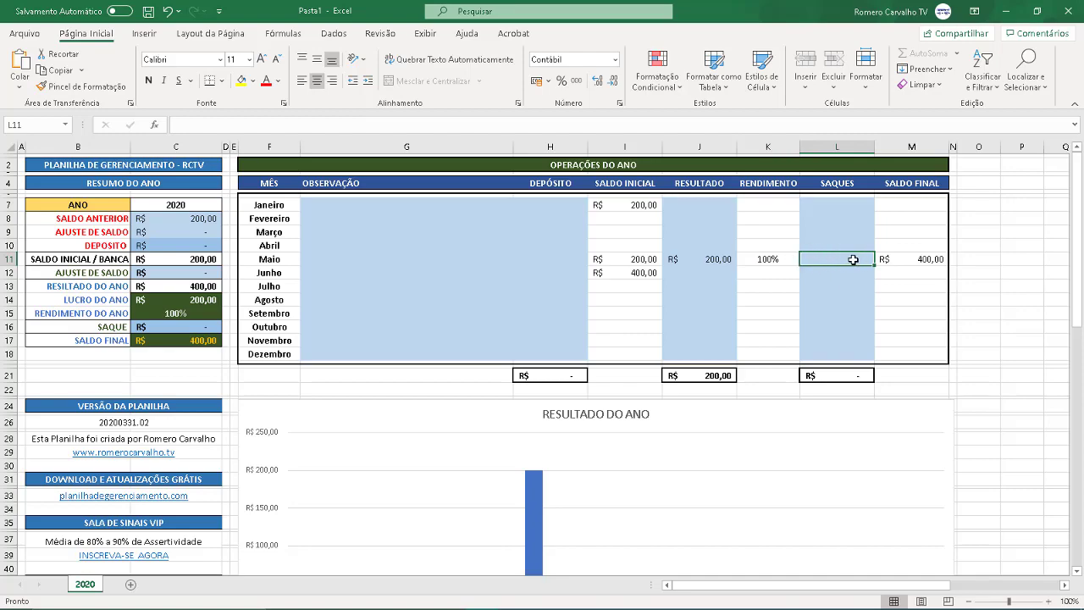
{"action": "left_click", "coordinate": [658, 274]}
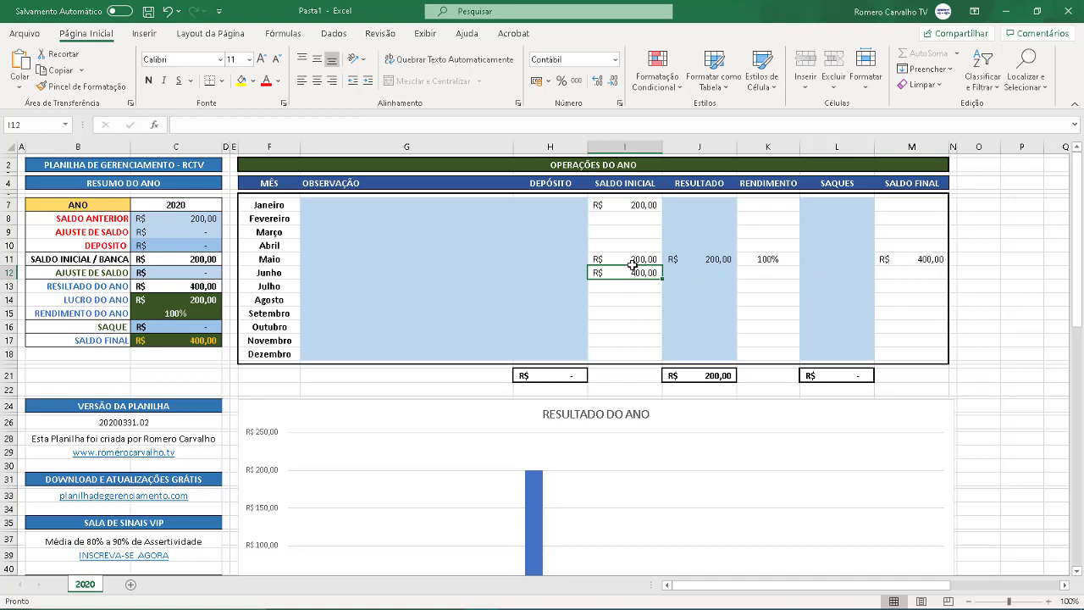
{"action": "left_click", "coordinate": [695, 272]}
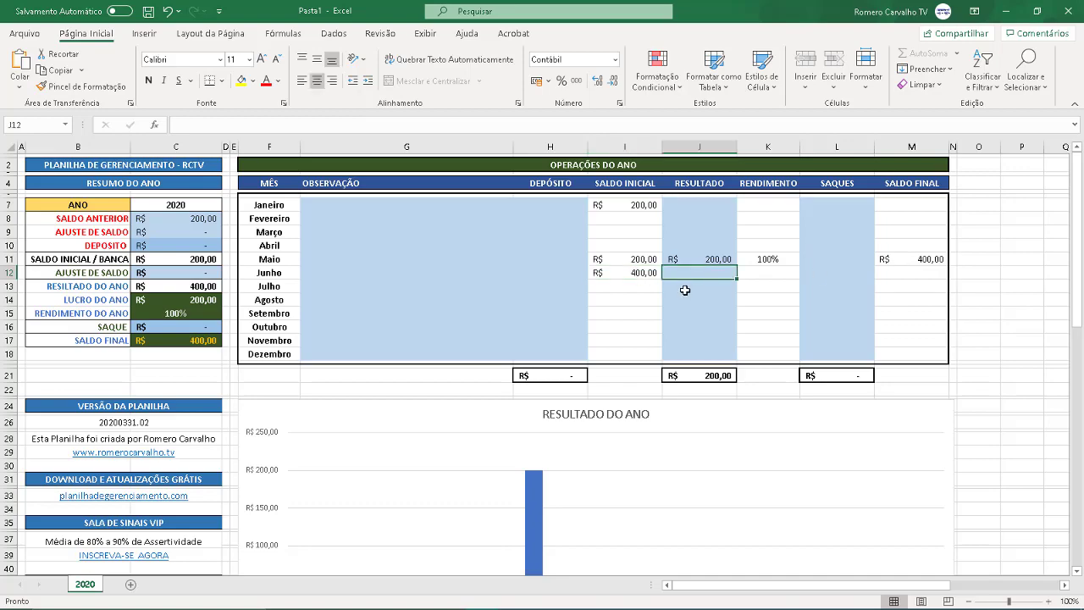
{"action": "scroll", "coordinate": [616, 326], "scroll_direction": "down", "scroll_amount": 3}
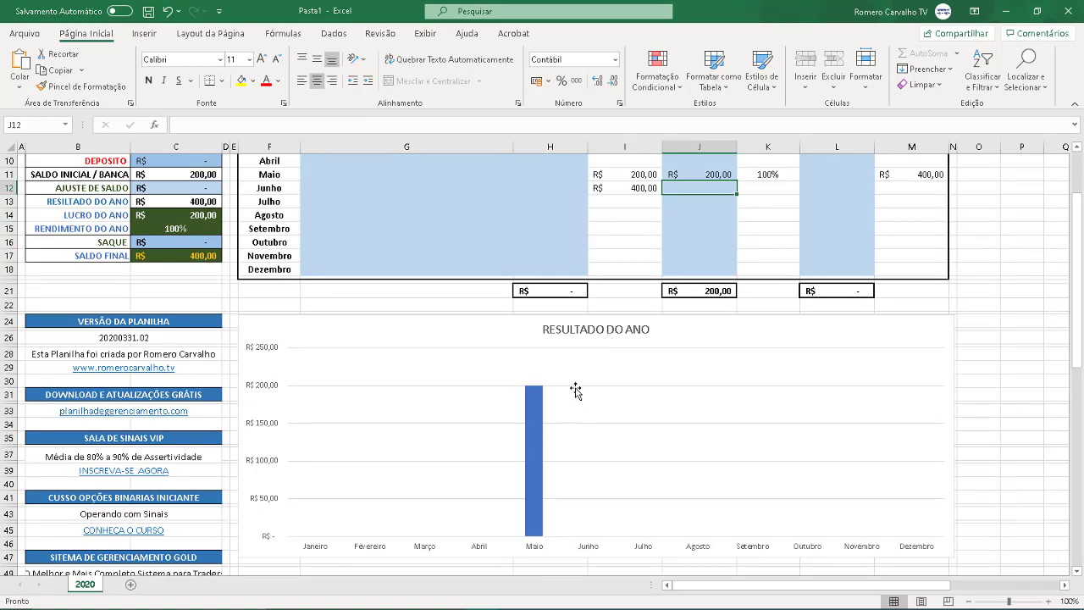
{"action": "scroll", "coordinate": [567, 396], "scroll_direction": "down", "scroll_amount": 3}
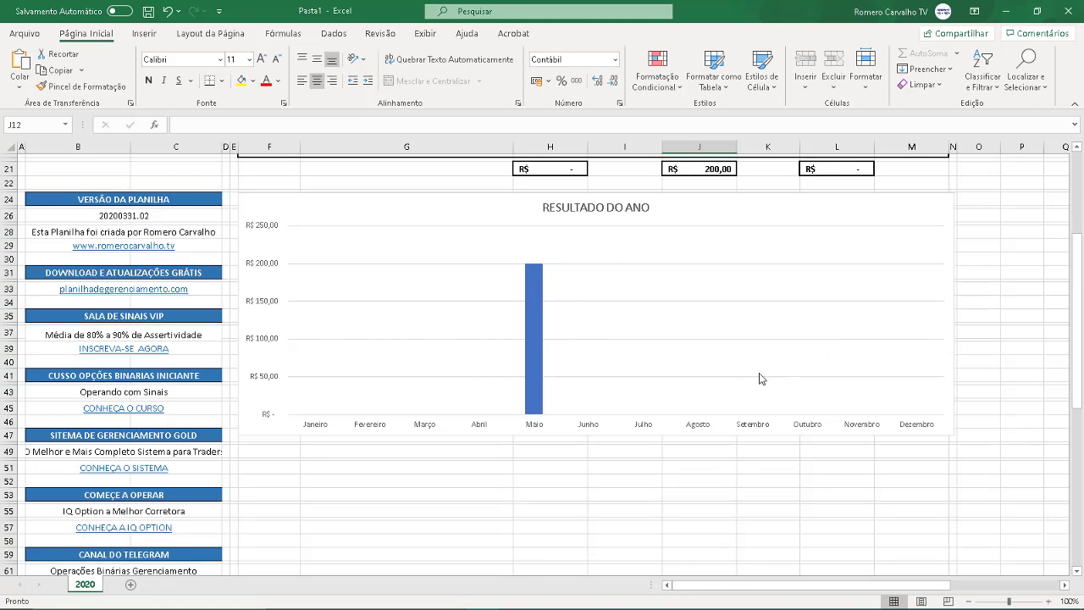
{"action": "scroll", "coordinate": [758, 376], "scroll_direction": "up", "scroll_amount": 6}
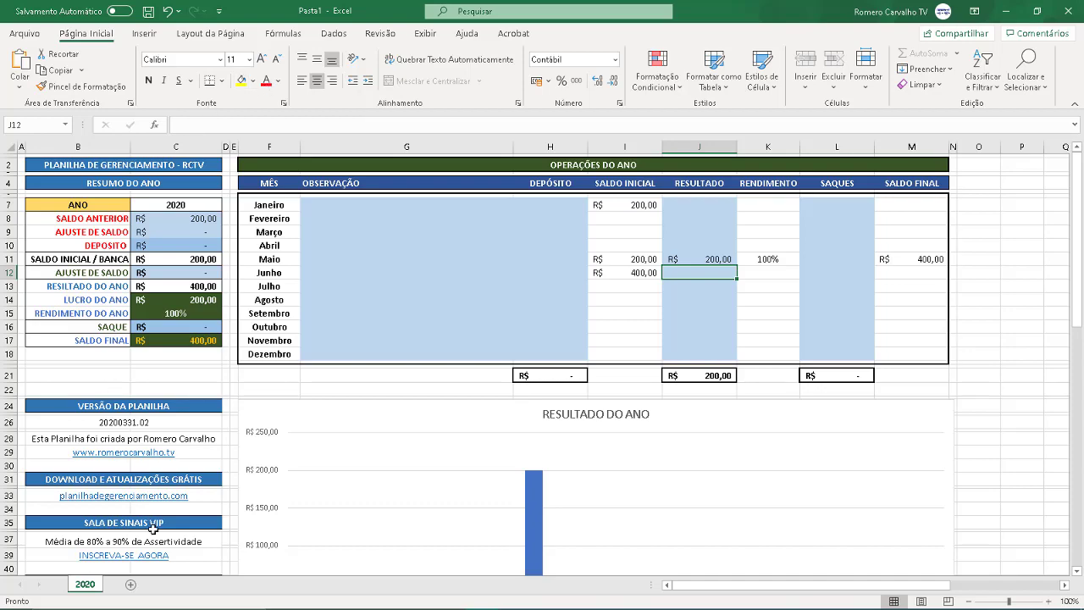
Insert a new sheet before 2020 based on the Gerenciamento Mensal.xlsx template
{"action": "right_click", "coordinate": [100, 595]}
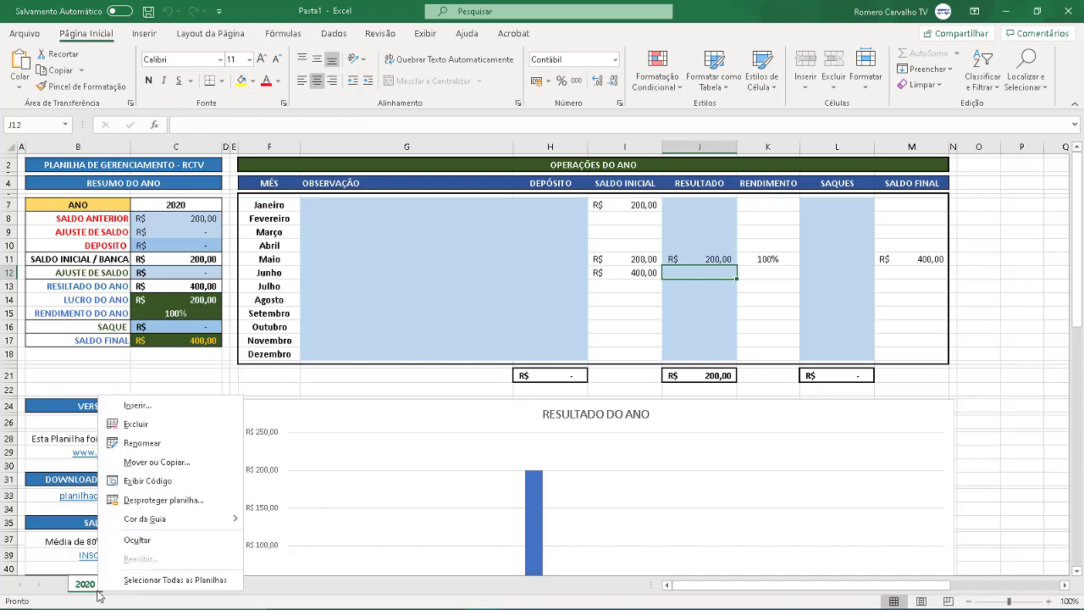
{"action": "left_click", "coordinate": [188, 413]}
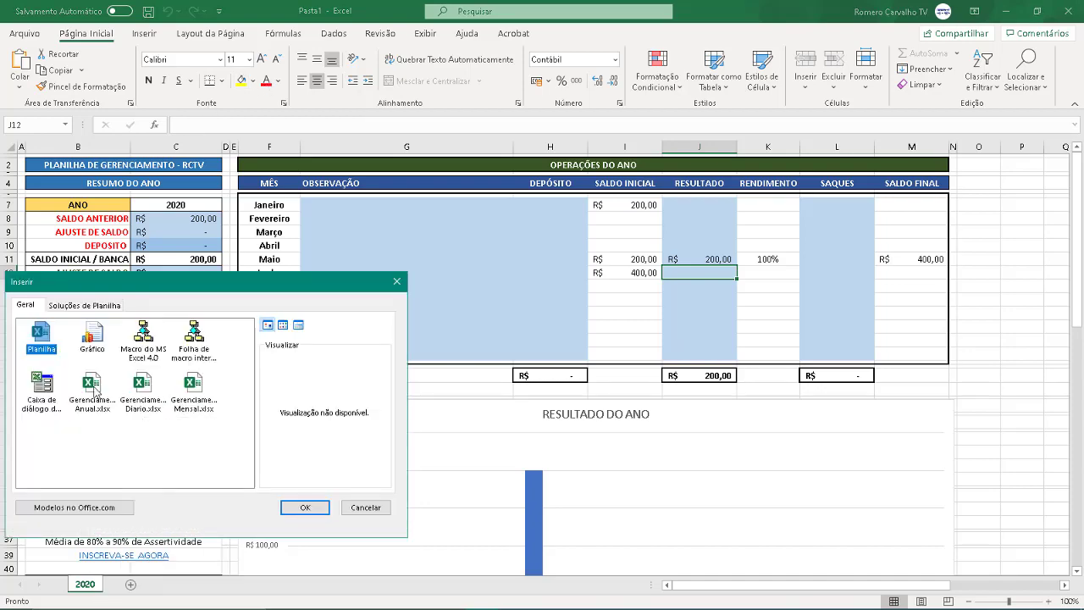
{"action": "left_click", "coordinate": [193, 385]}
{"action": "left_click", "coordinate": [297, 508]}
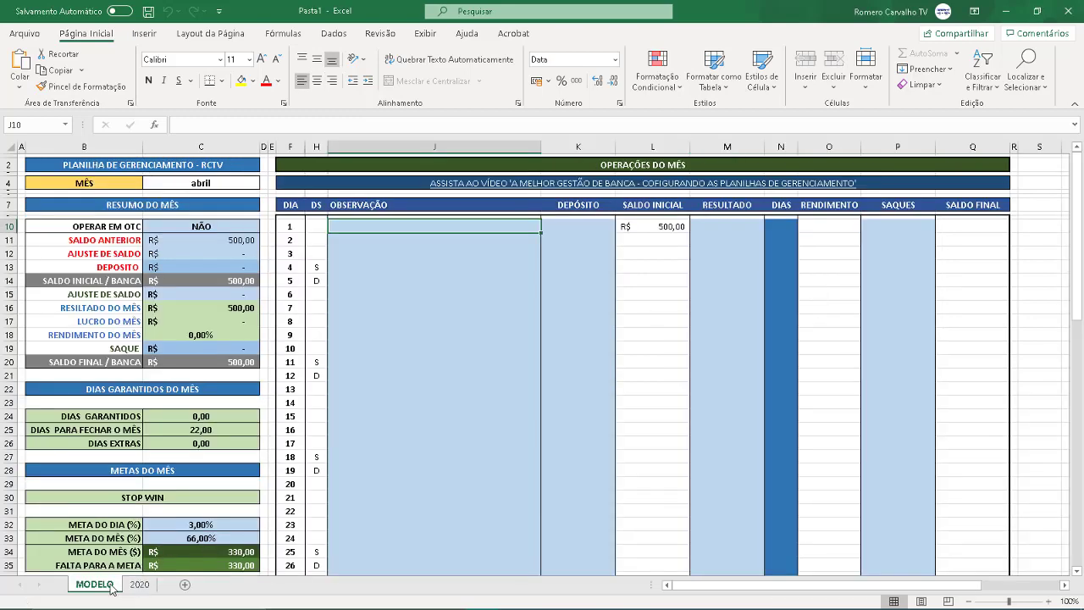
Move the MODELO sheet after the 2020 sheet and rename it 05 - MAIO
{"action": "left_click_drag", "start_coordinate": [94, 584], "coordinate": [165, 587]}
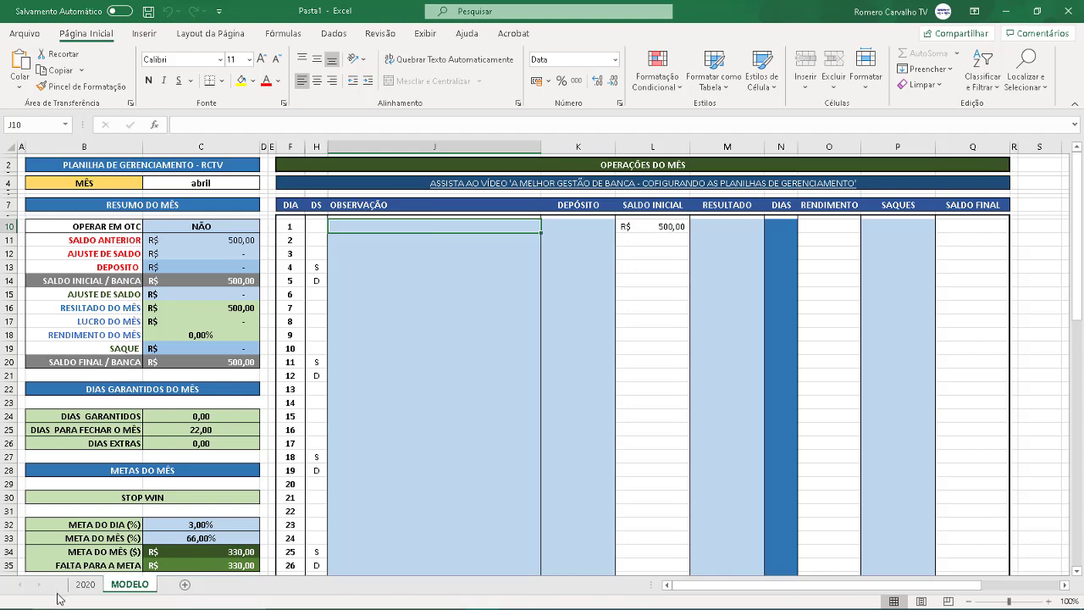
{"action": "double_click", "coordinate": [141, 589]}
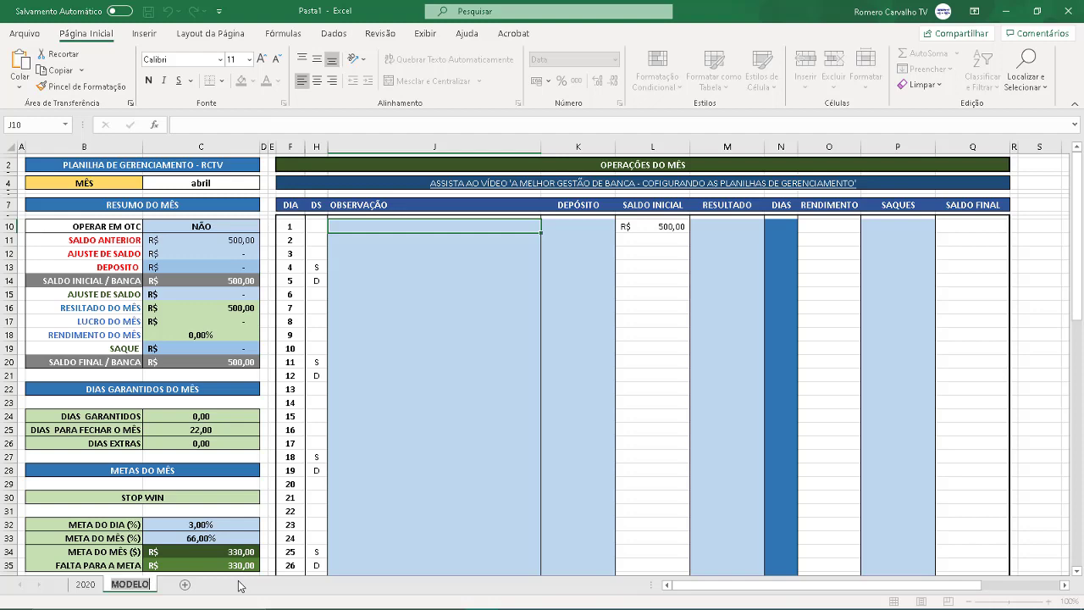
{"action": "type", "text": "05 - "}
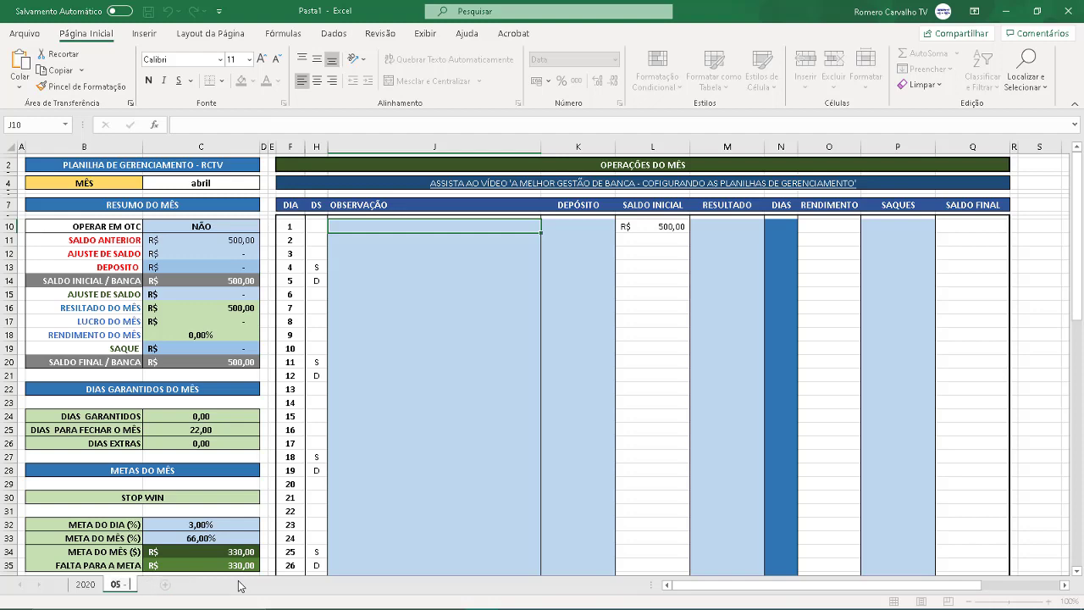
{"action": "type", "text": "MAIO"}
{"action": "key", "text": "Return"}
Try 01/05/2020 as the MÊS date and a link to '2020'!I10 as the SALDO ANTERIOR, and undo both changes
{"action": "left_click", "coordinate": [209, 175]}
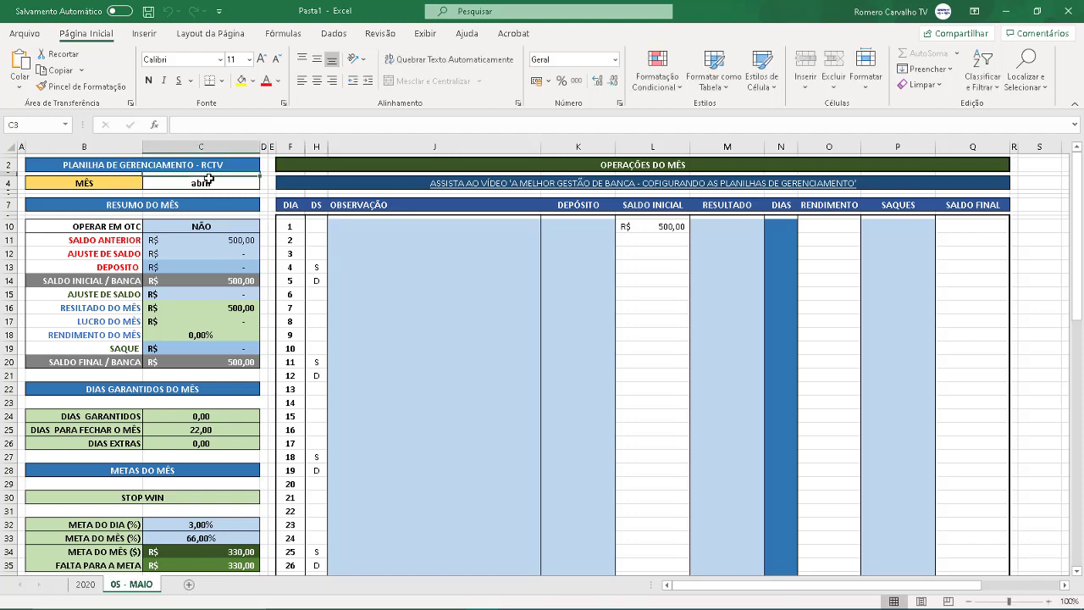
{"action": "left_click", "coordinate": [208, 180]}
{"action": "double_click", "coordinate": [208, 180]}
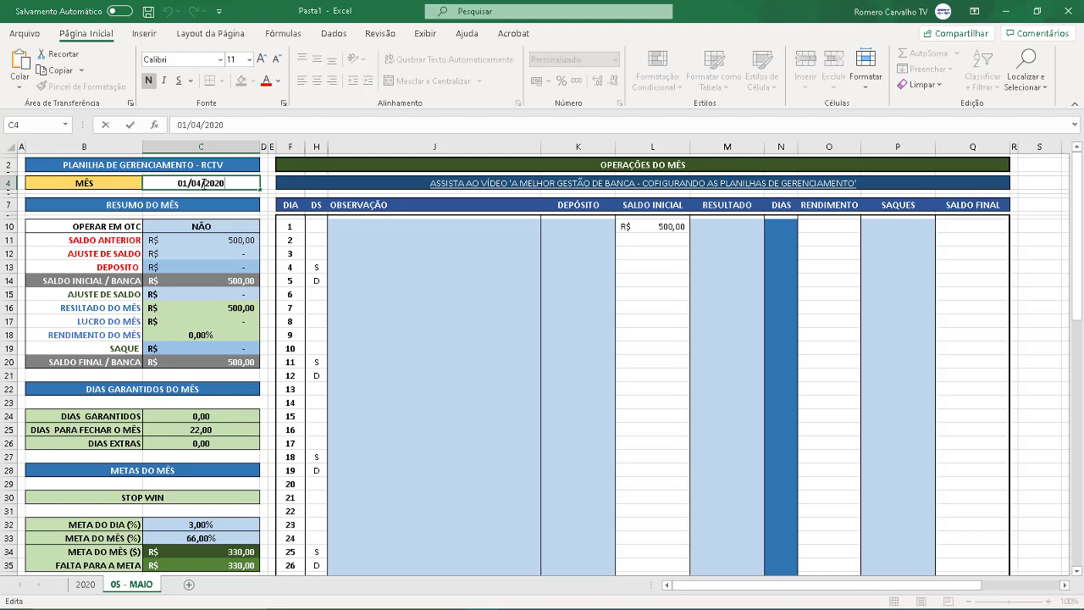
{"action": "key", "text": "BackSpace"}
{"action": "type", "text": "5"}
{"action": "key", "text": "Return"}
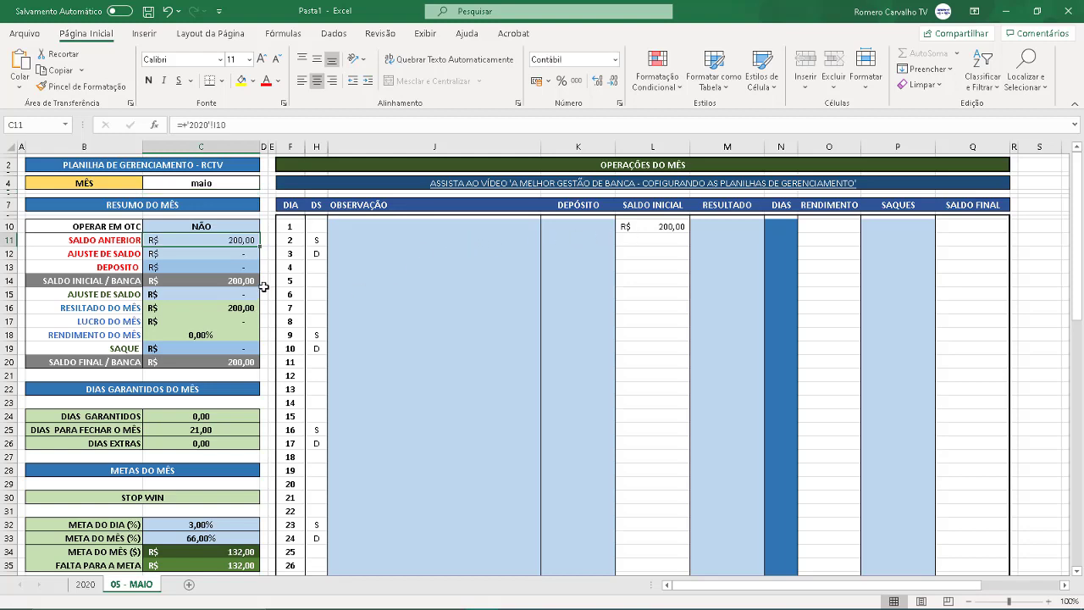
{"action": "key", "text": "ctrl+z"}
{"action": "key", "text": "ctrl+z"}
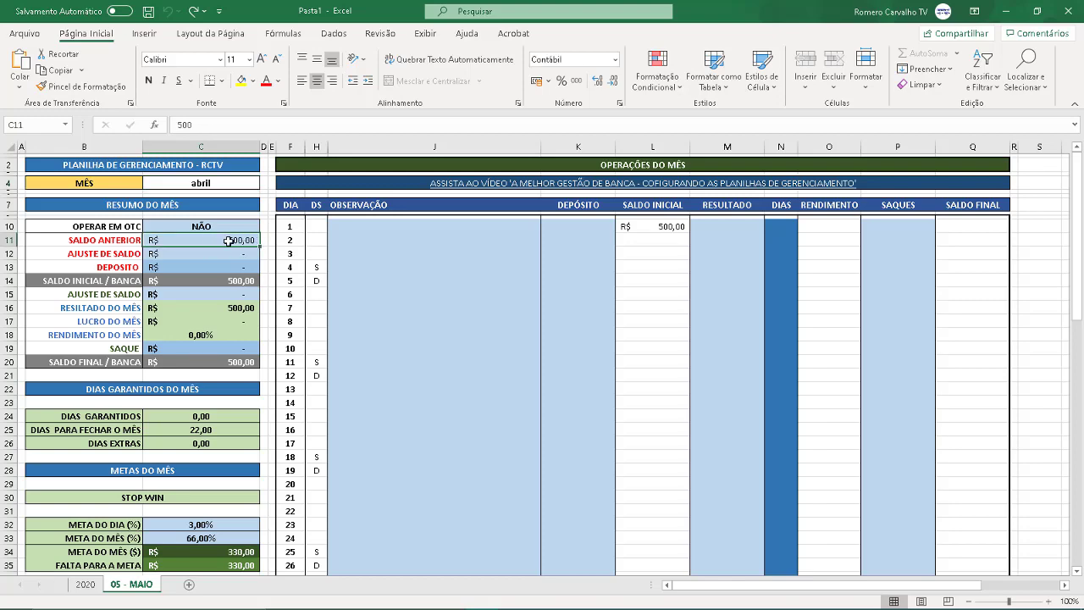
Check the balances on the 2020 sheet and set the SALDO ANTERIOR on the 05 - MAIO sheet to 200
{"action": "left_click", "coordinate": [85, 585]}
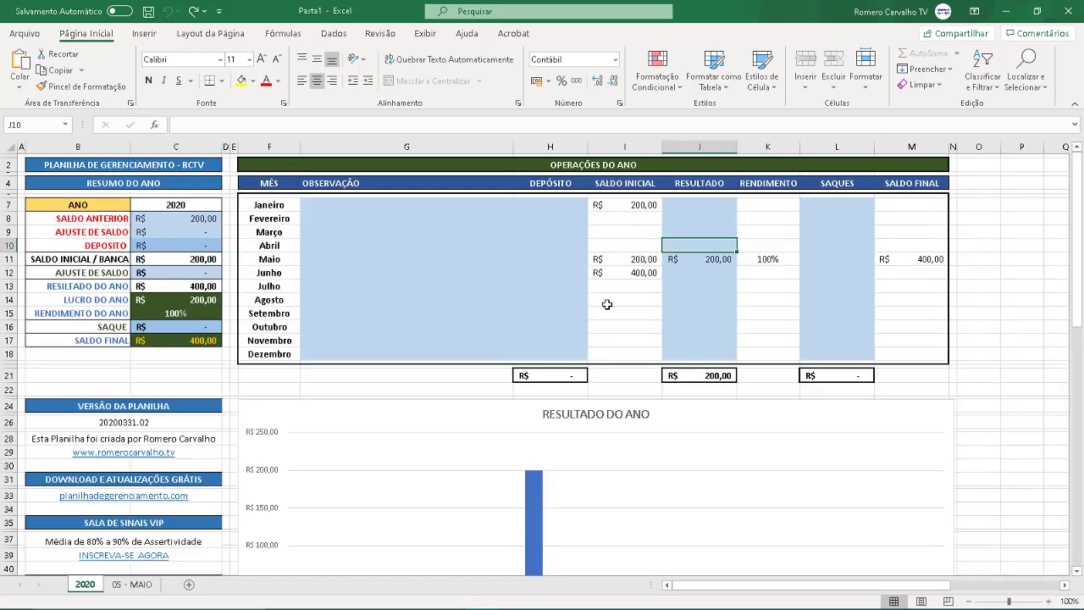
{"action": "left_click", "coordinate": [151, 593]}
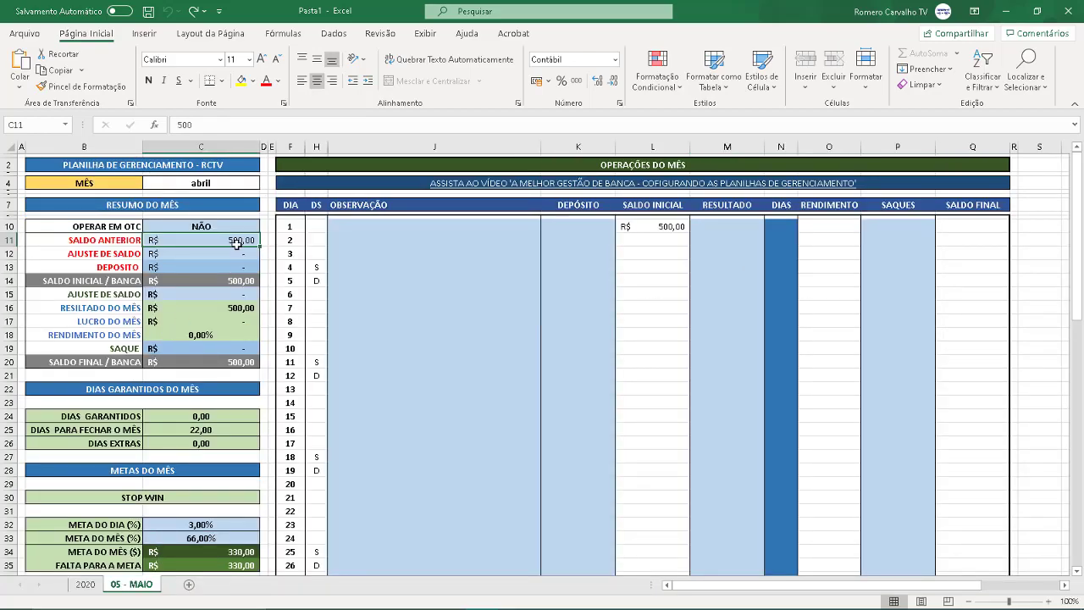
{"action": "type", "text": "2"}
{"action": "key", "text": "Return"}
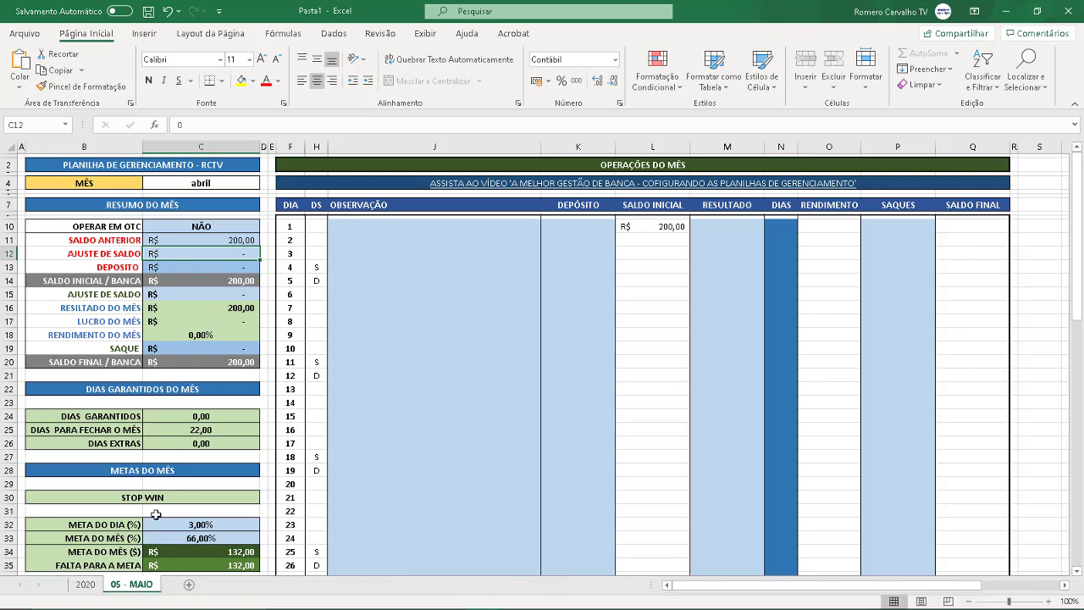
Set the DEPOSITO in the RESUMO DO MÊS table to 300 and check the SALDO INICIAL / BANCA
{"action": "left_click", "coordinate": [227, 267]}
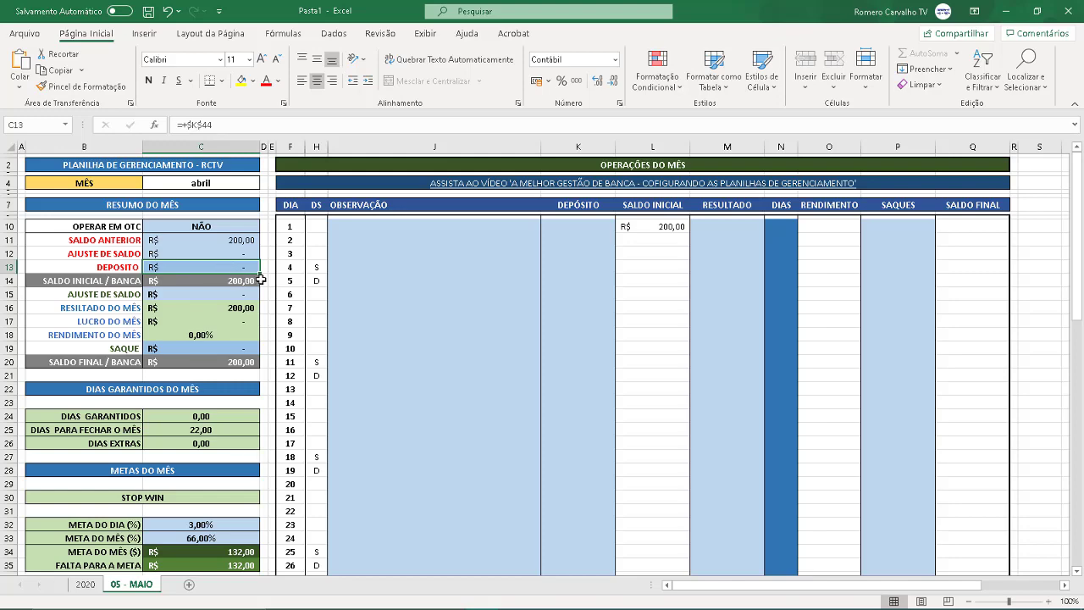
{"action": "type", "text": "300"}
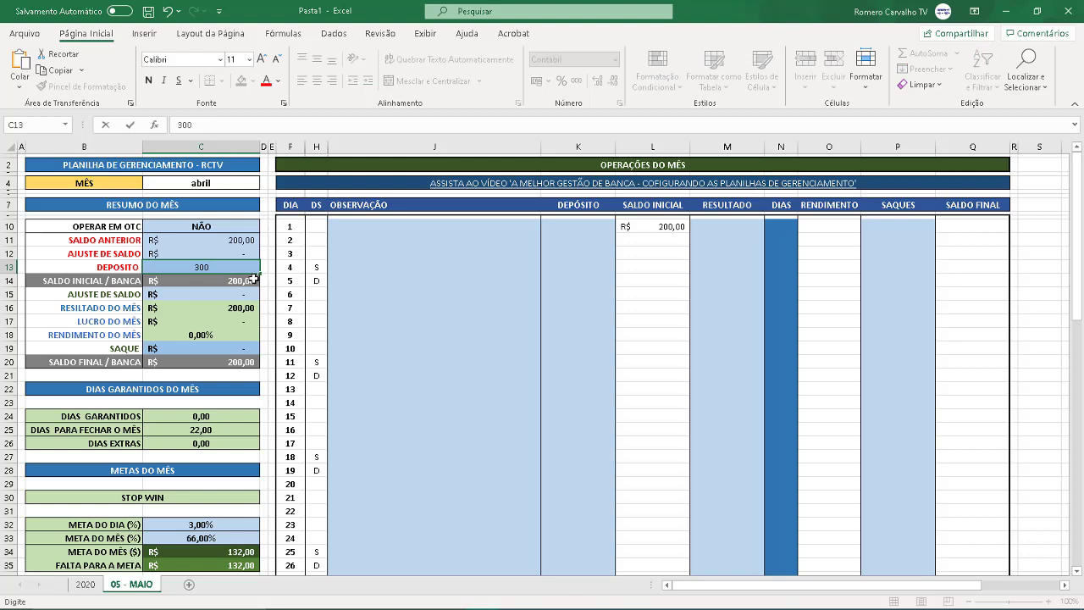
{"action": "key", "text": "Return"}
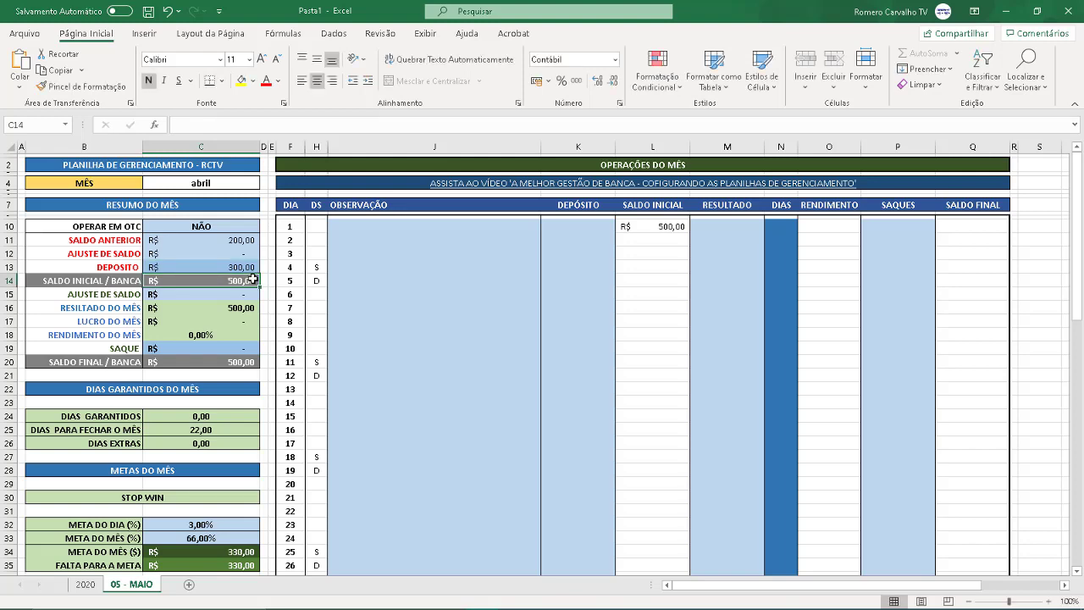
{"action": "left_click", "coordinate": [238, 270]}
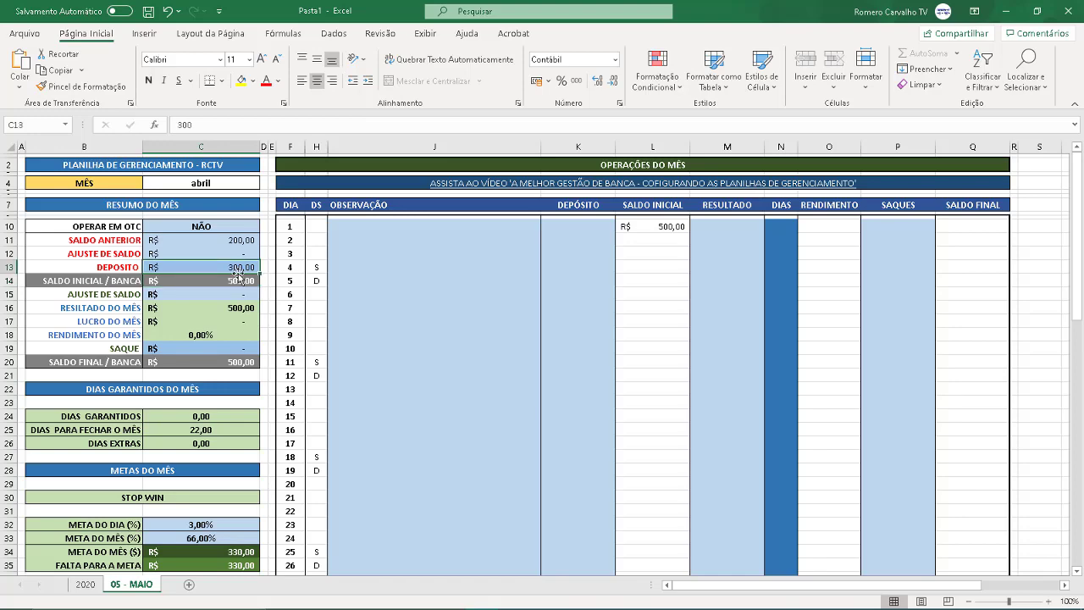
{"action": "left_click", "coordinate": [235, 280]}
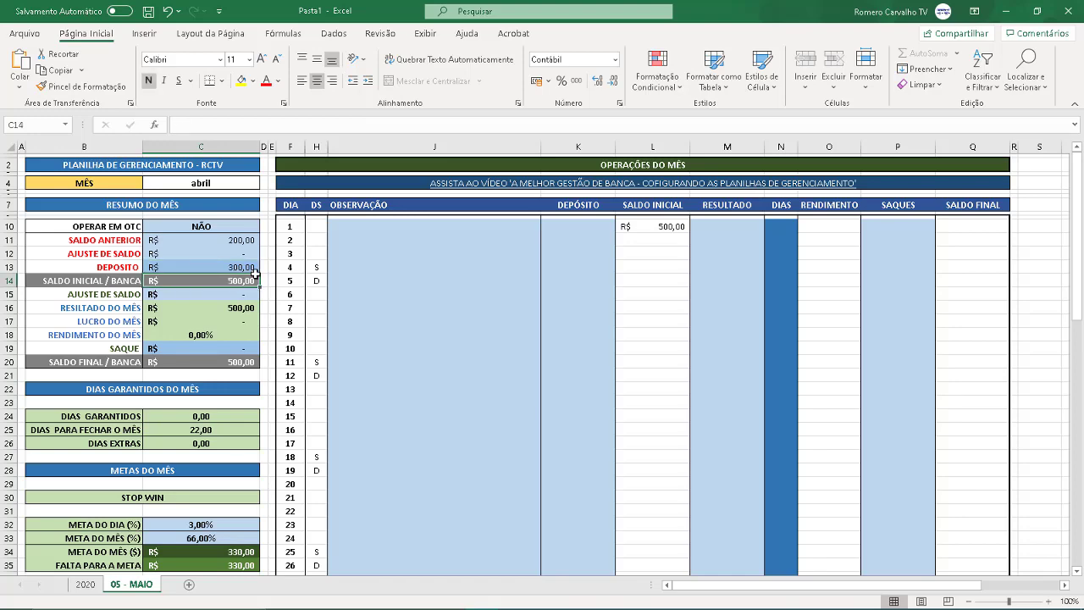
{"action": "left_click", "coordinate": [365, 231]}
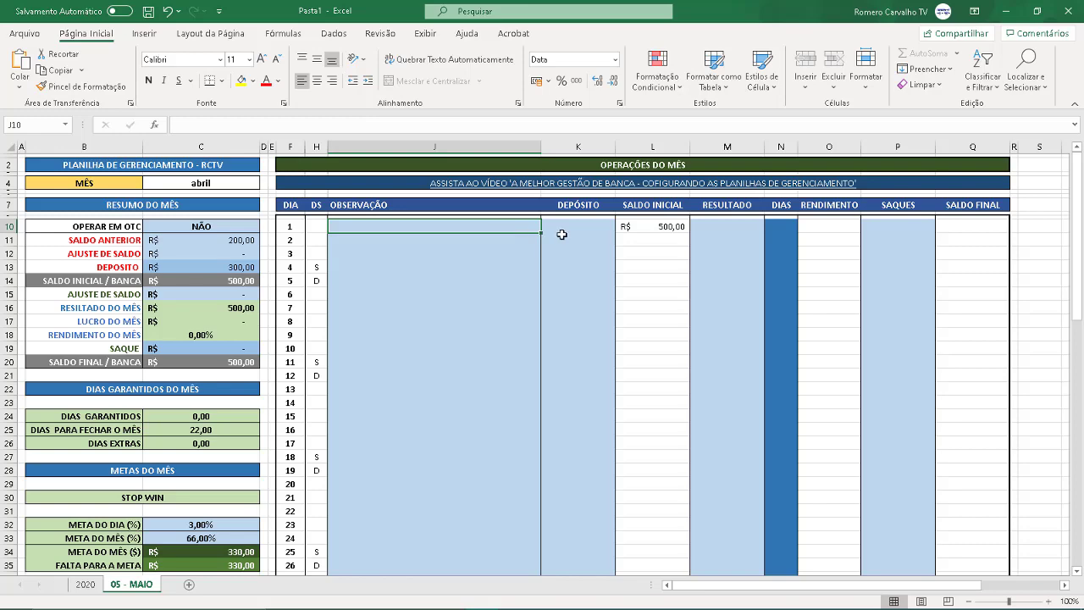
Undo the DEPOSITO entry in the month summary and enter 300 there again
{"action": "key", "text": "ctrl+z"}
{"action": "type", "text": "300"}
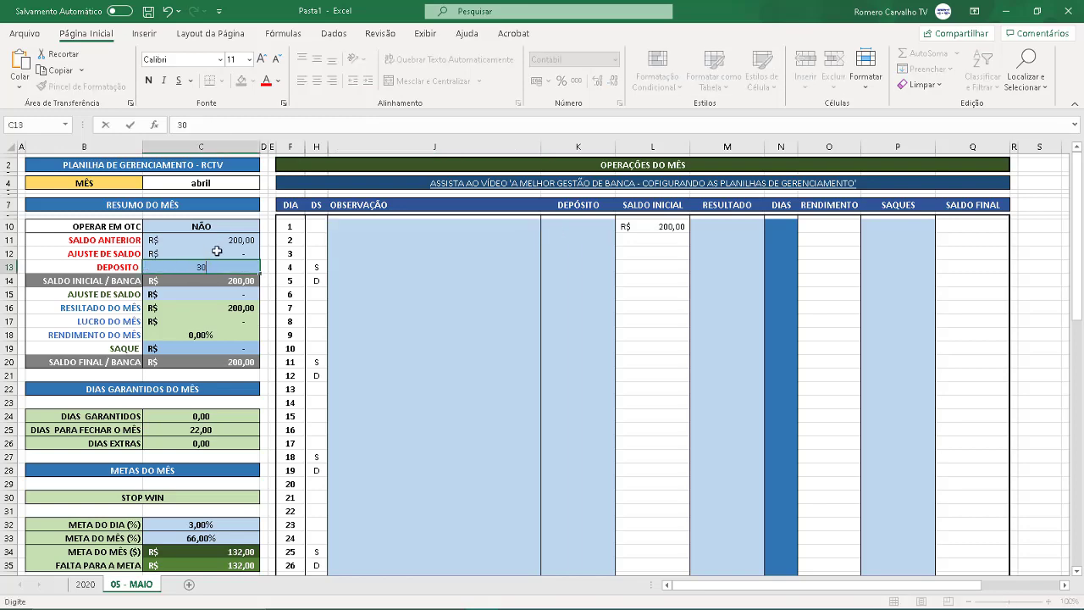
{"action": "key", "text": "Return"}
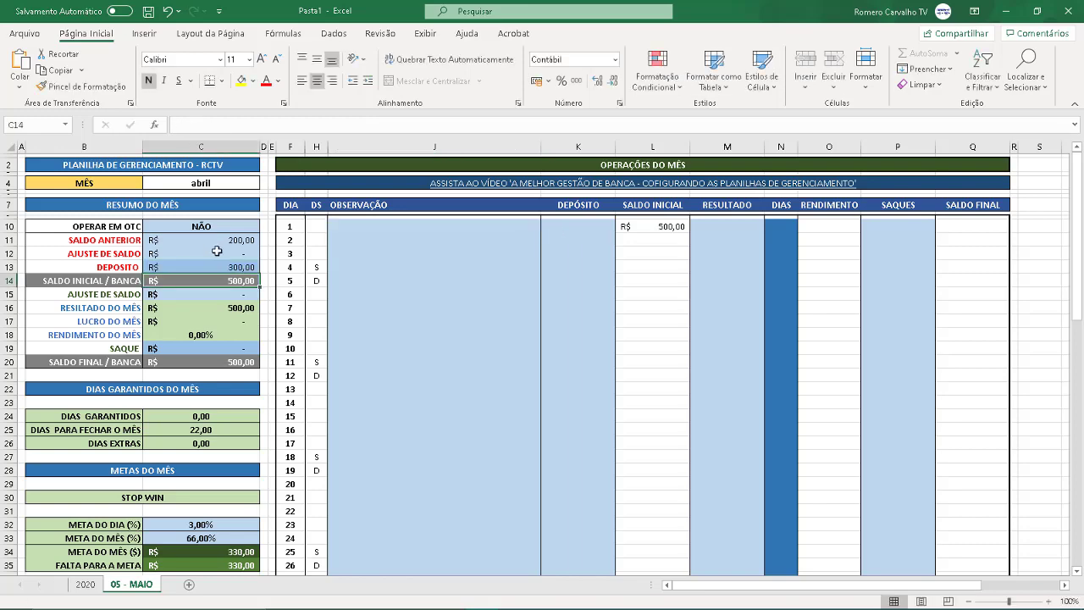
Enter 50, 40 and 30 as the RESULTADO for days 1, 2 and 3 in the OPERAÇÕES DO MÊS table
{"action": "left_click", "coordinate": [583, 224]}
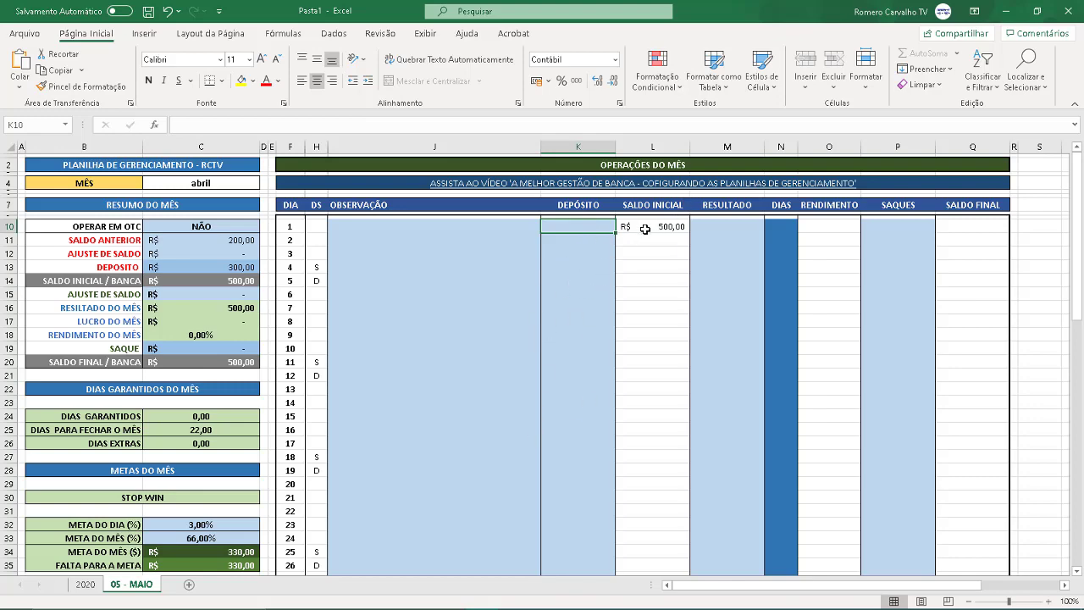
{"action": "left_click", "coordinate": [709, 228]}
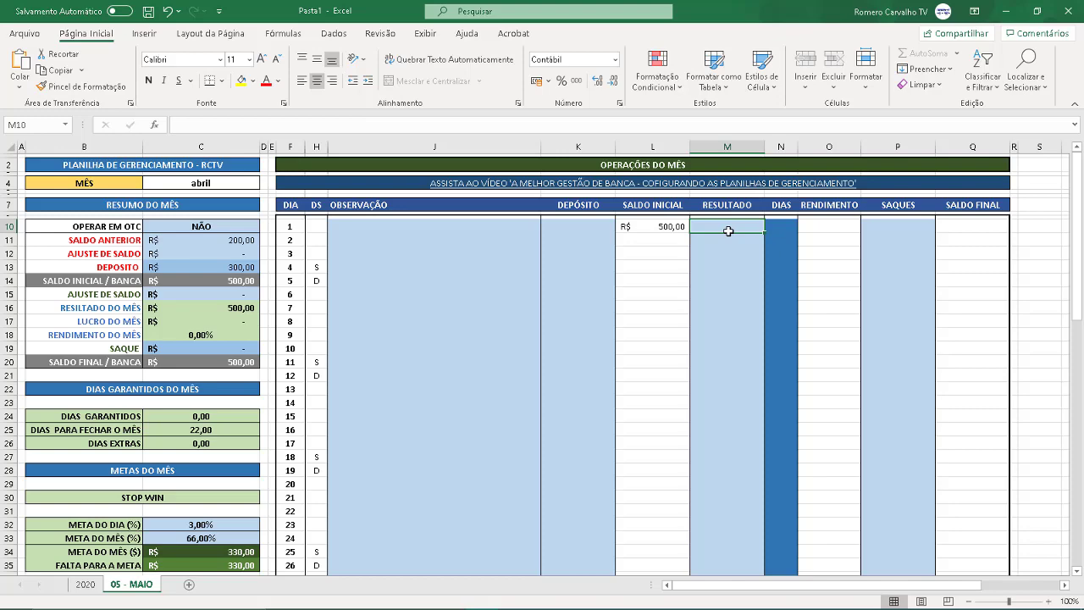
{"action": "type", "text": "50"}
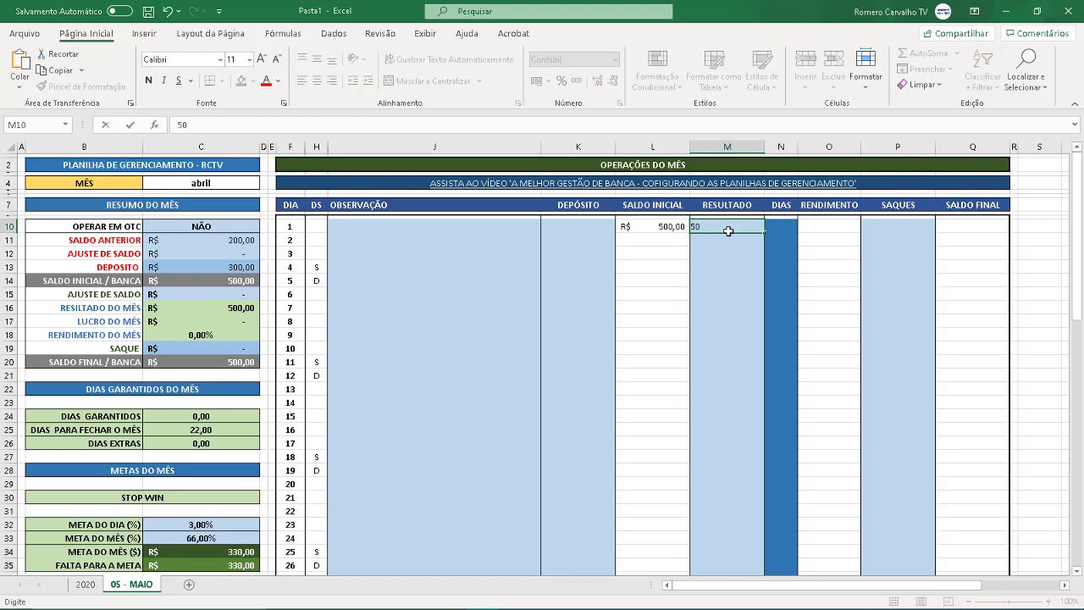
{"action": "key", "text": "Return"}
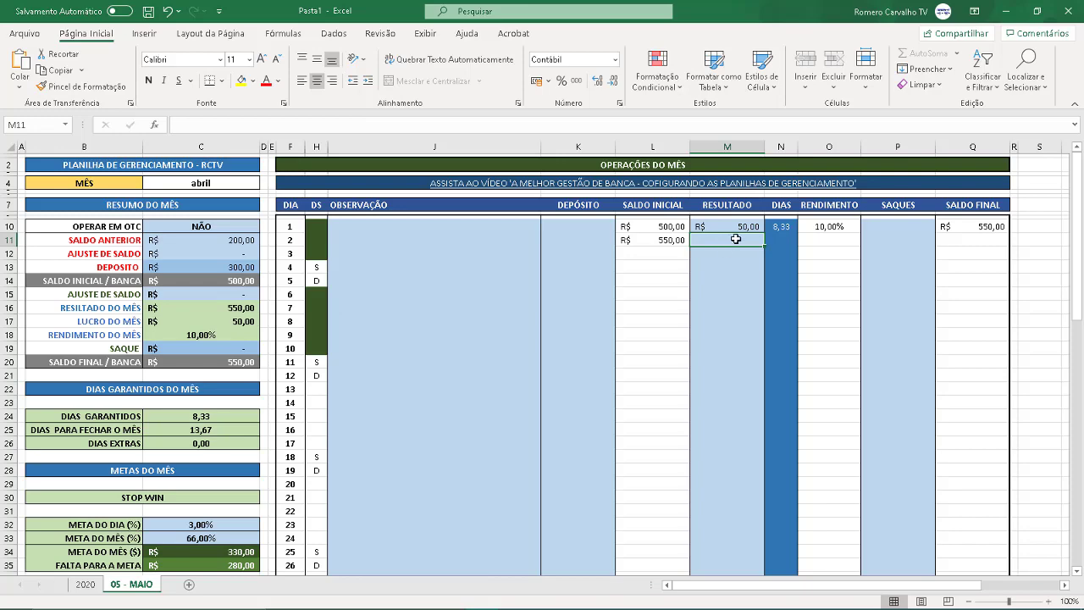
{"action": "type", "text": "40"}
{"action": "key", "text": "Return"}
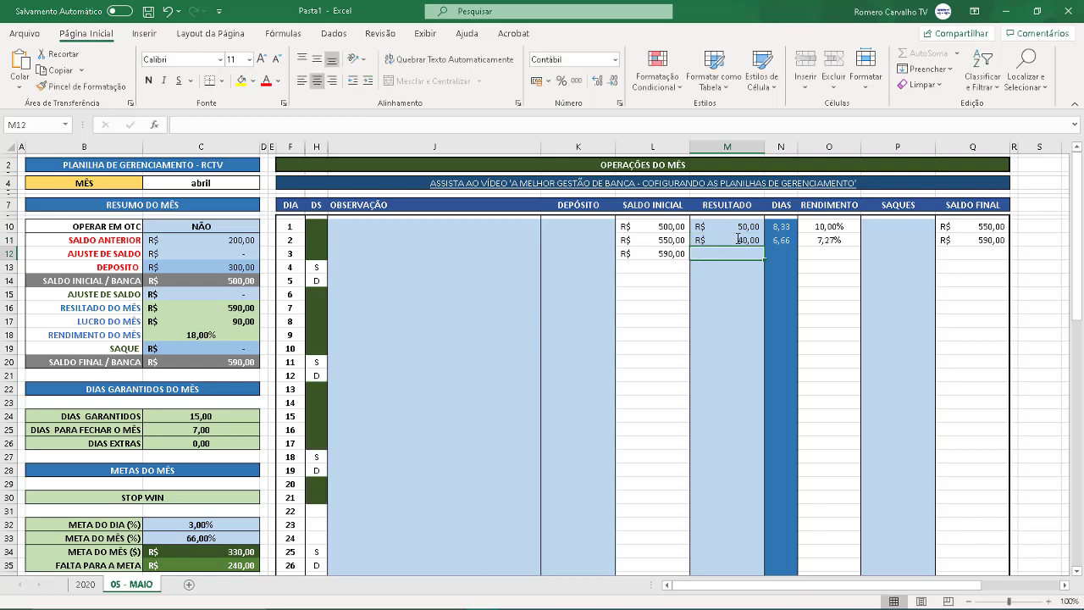
{"action": "type", "text": "30"}
{"action": "key", "text": "Return"}
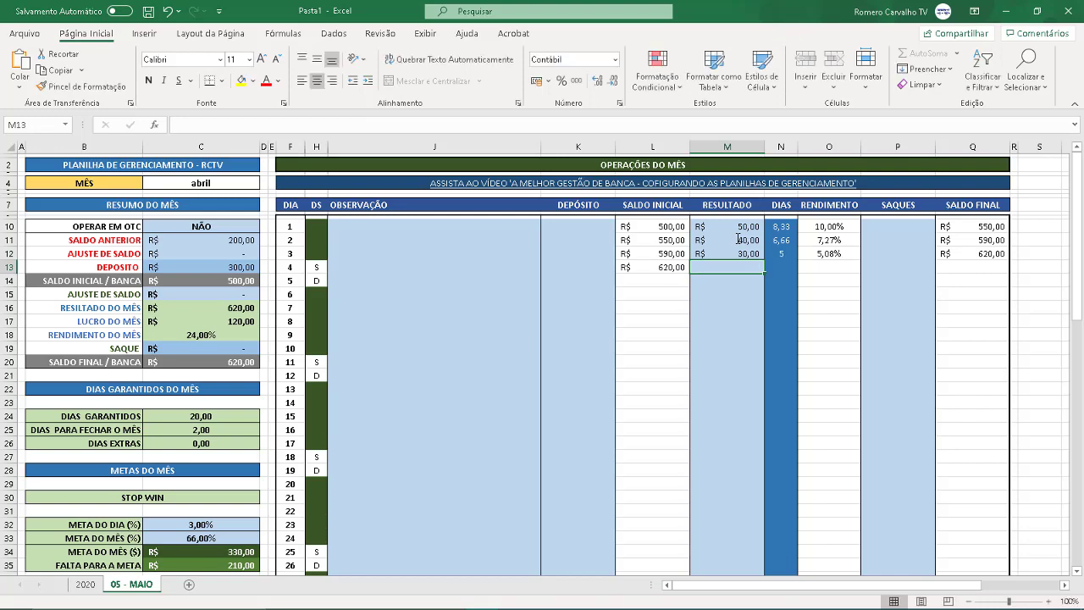
Skip weekend days 4 and 5 and try -100 as the RESULTADO for day 6
{"action": "left_click", "coordinate": [317, 268]}
{"action": "left_click", "coordinate": [710, 272]}
{"action": "left_click", "coordinate": [741, 285]}
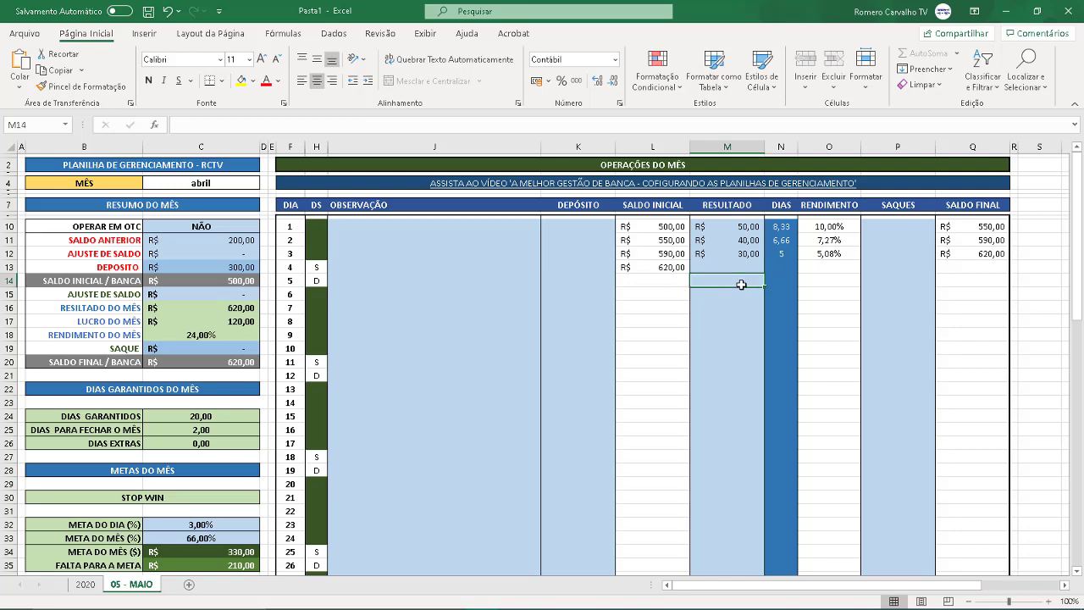
{"action": "left_click", "coordinate": [731, 265]}
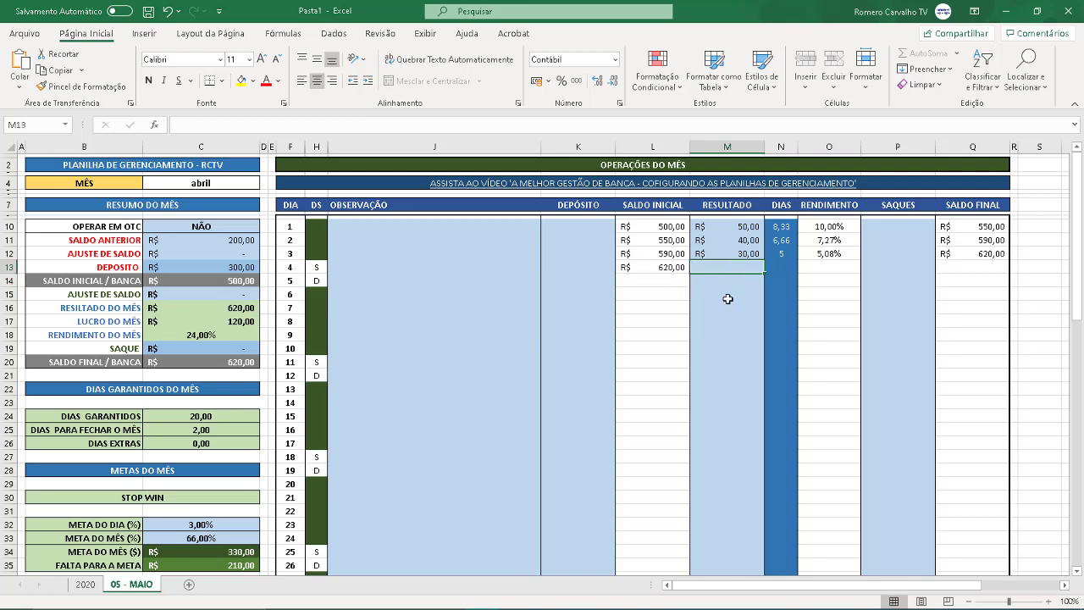
{"action": "left_click", "coordinate": [728, 299]}
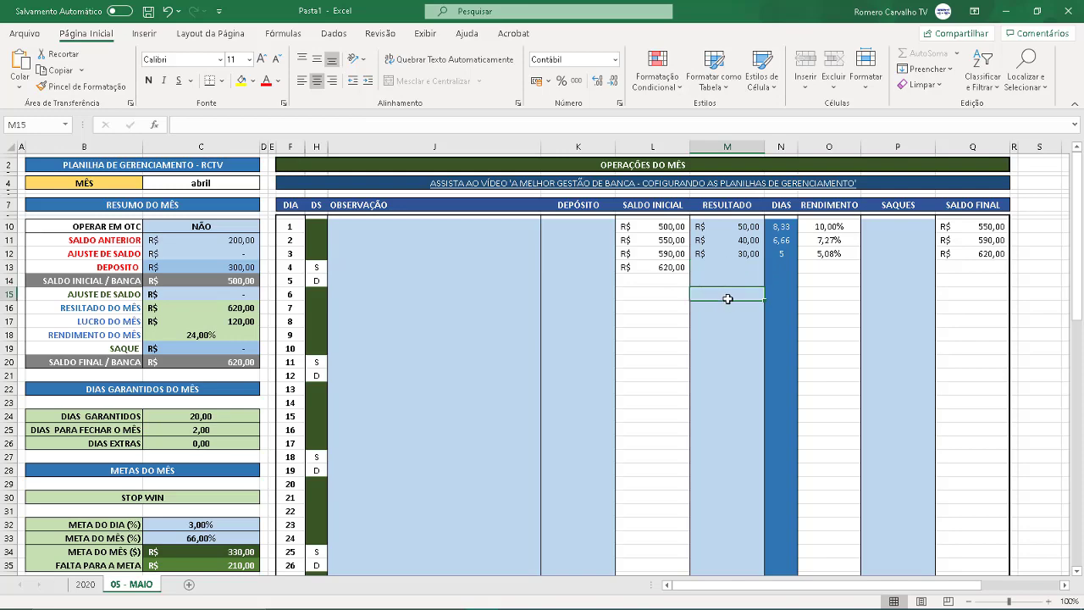
{"action": "type", "text": "-100"}
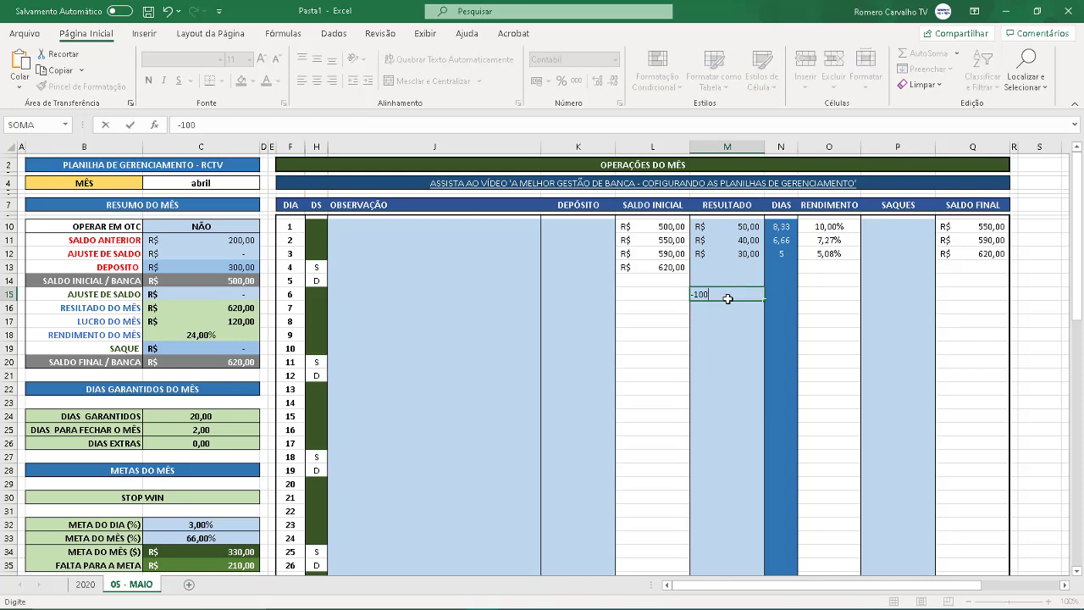
{"action": "key", "text": "Return"}
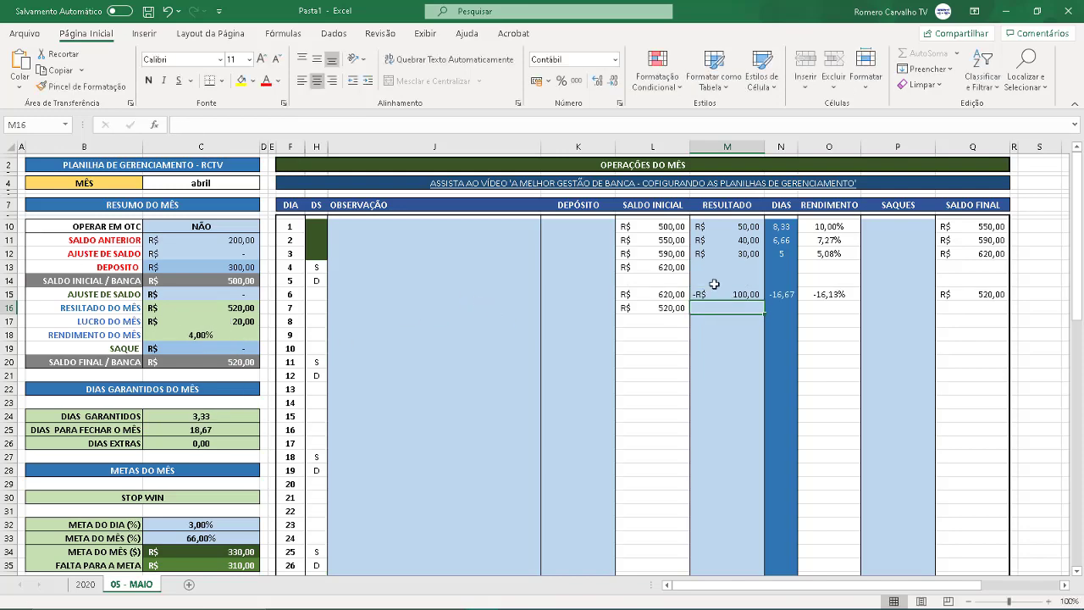
Review the month's totals and earlier results, and set the RESULTADO for day 6 to -10
{"action": "scroll", "coordinate": [735, 347], "scroll_direction": "down", "scroll_amount": 5}
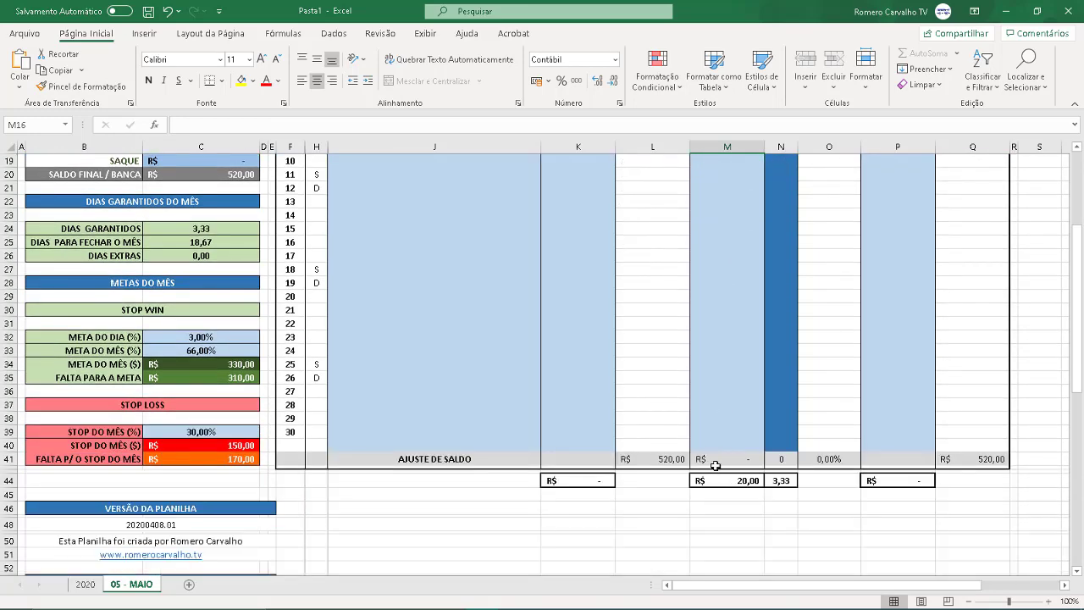
{"action": "scroll", "coordinate": [716, 468], "scroll_direction": "up", "scroll_amount": 6}
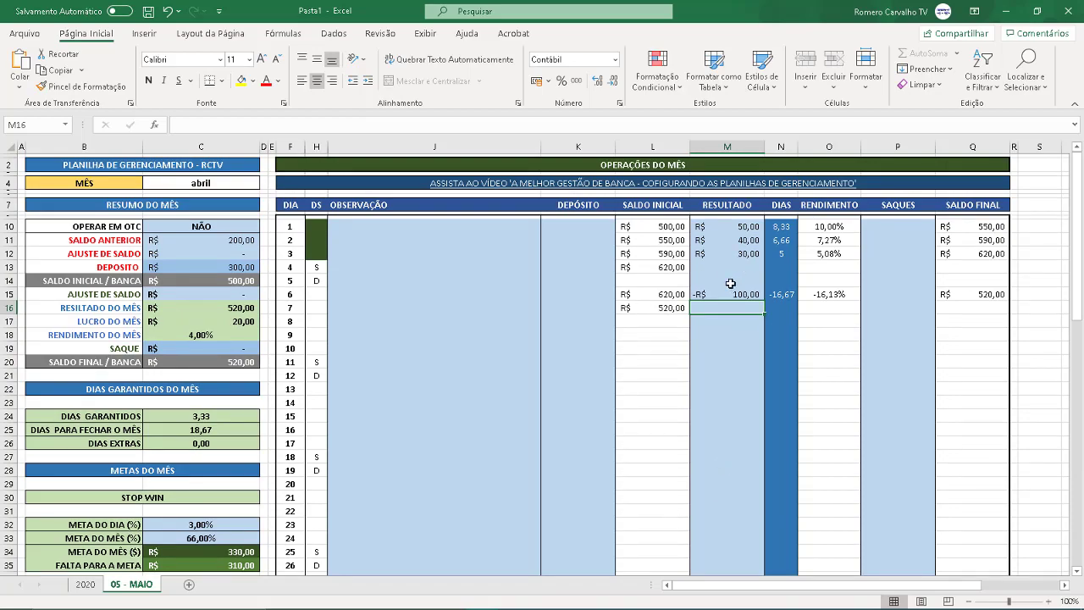
{"action": "left_click", "coordinate": [738, 254]}
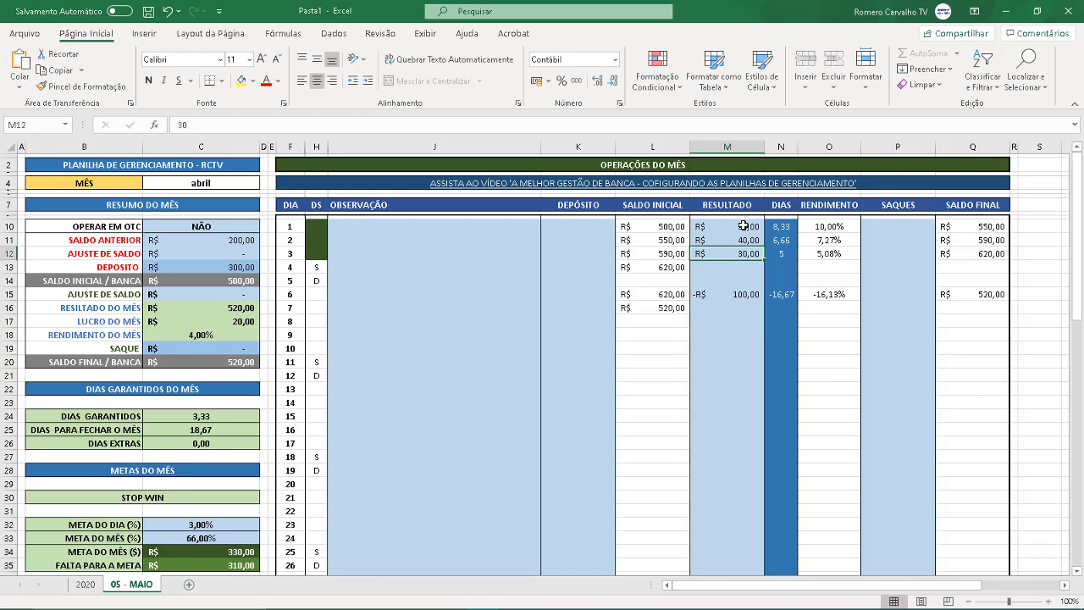
{"action": "left_click", "coordinate": [733, 295]}
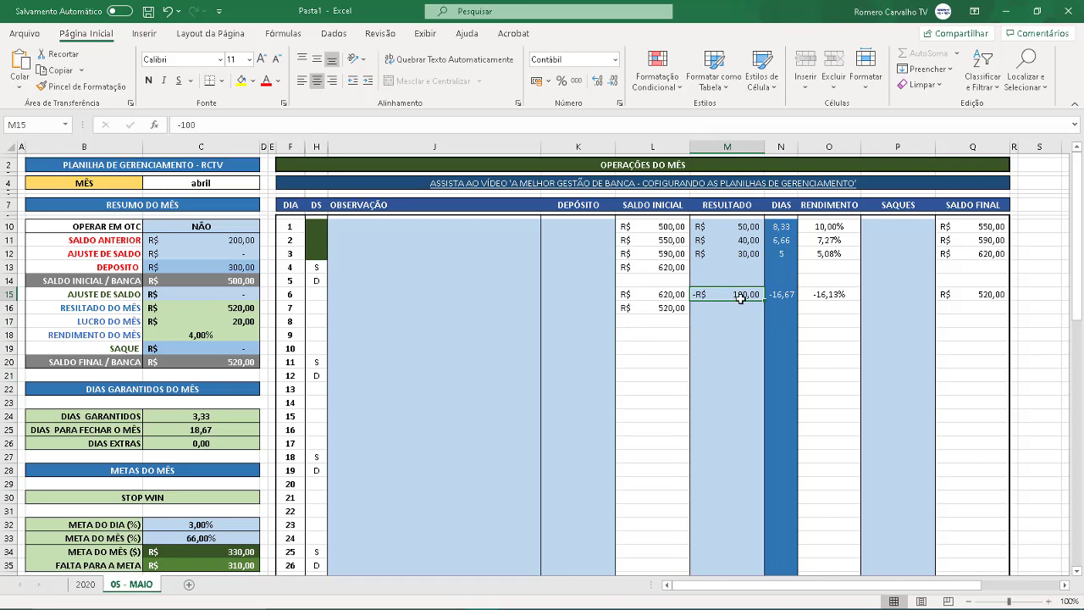
{"action": "type", "text": "-10"}
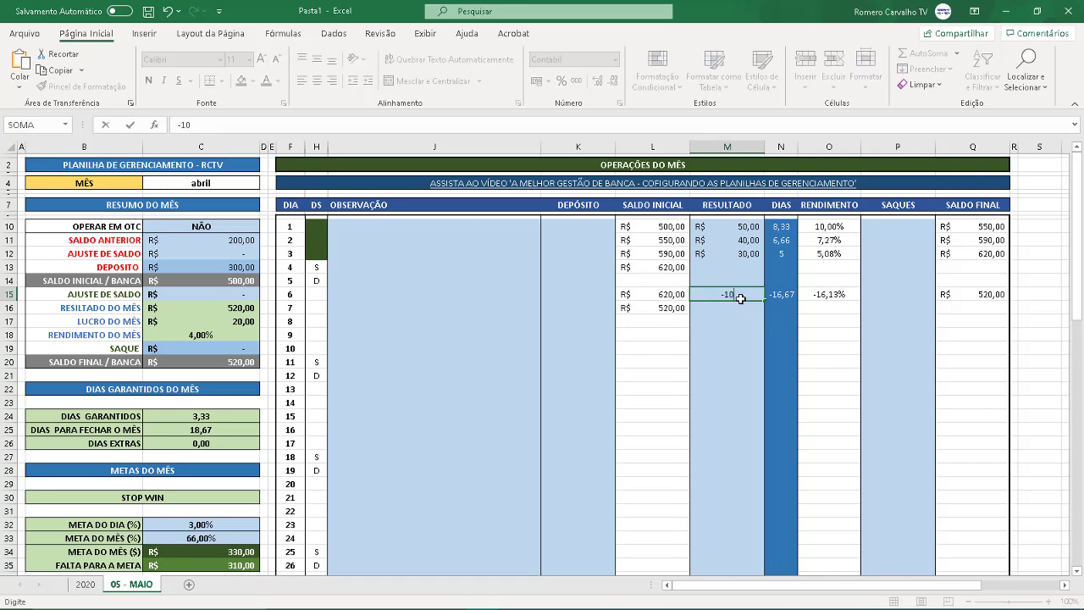
{"action": "key", "text": "Return"}
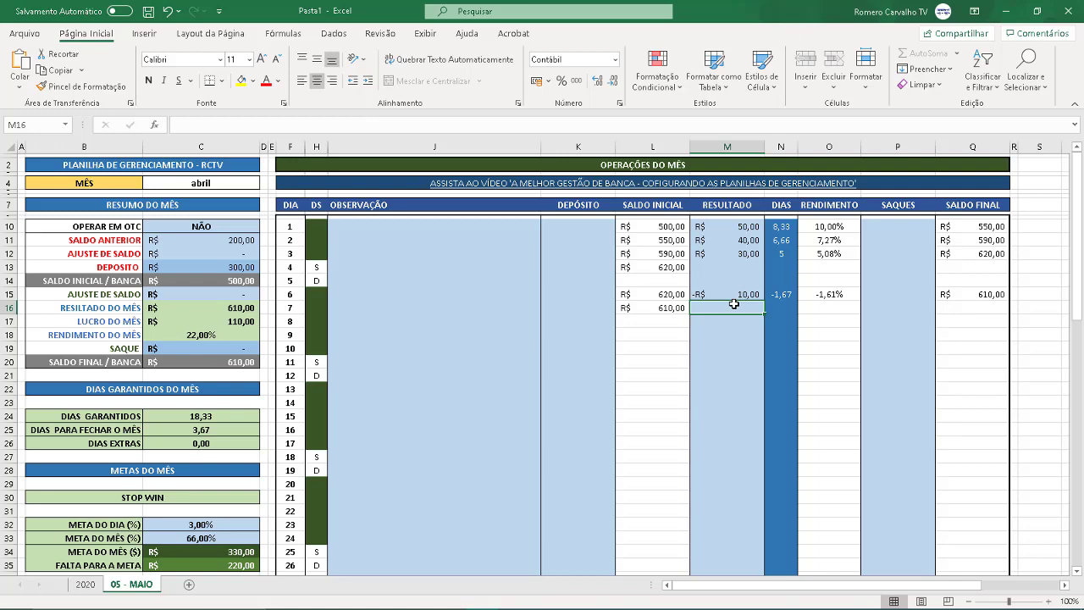
Examine the STOP WIN daily and monthly goals and the STOP LOSS percentage on the 05 - MAIO sheet
{"action": "scroll", "coordinate": [358, 359], "scroll_direction": "down", "scroll_amount": 1}
{"action": "scroll", "coordinate": [358, 371], "scroll_direction": "down", "scroll_amount": 2}
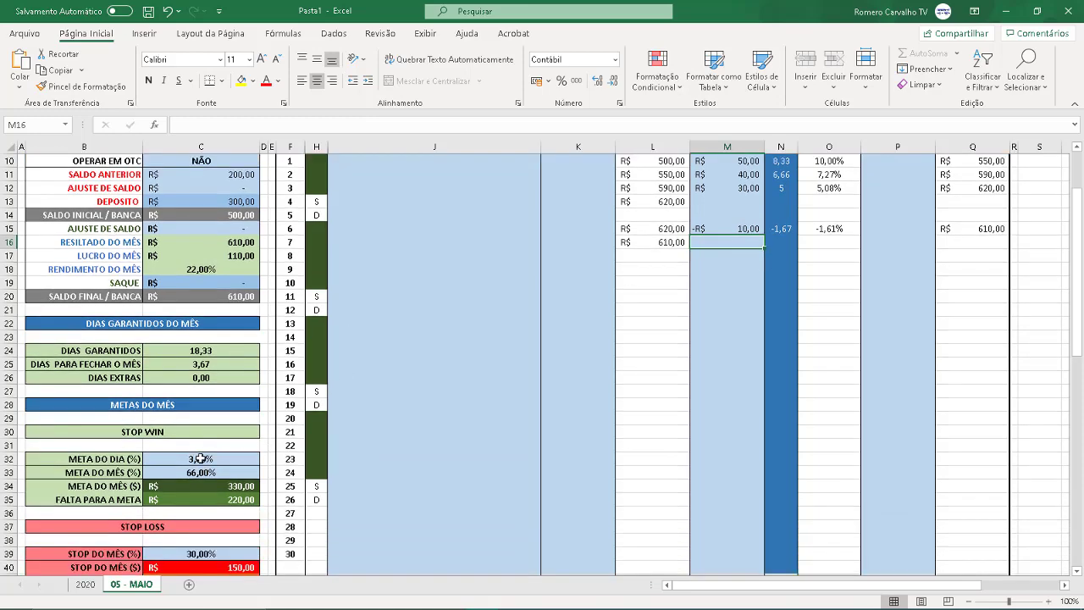
{"action": "left_click", "coordinate": [200, 458]}
{"action": "scroll", "coordinate": [206, 497], "scroll_direction": "down", "scroll_amount": 1}
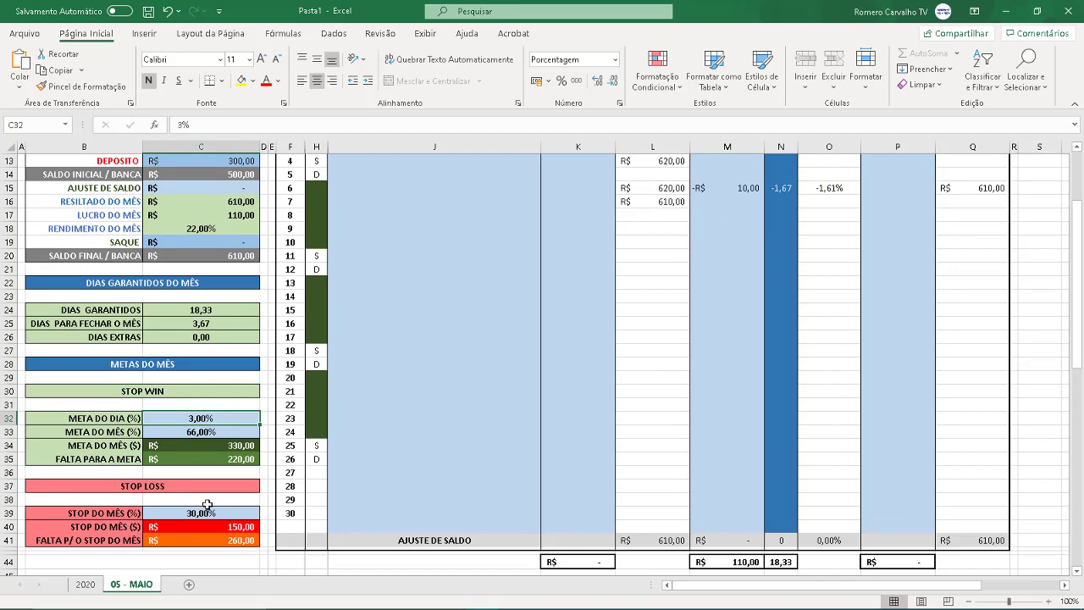
{"action": "left_click", "coordinate": [233, 433]}
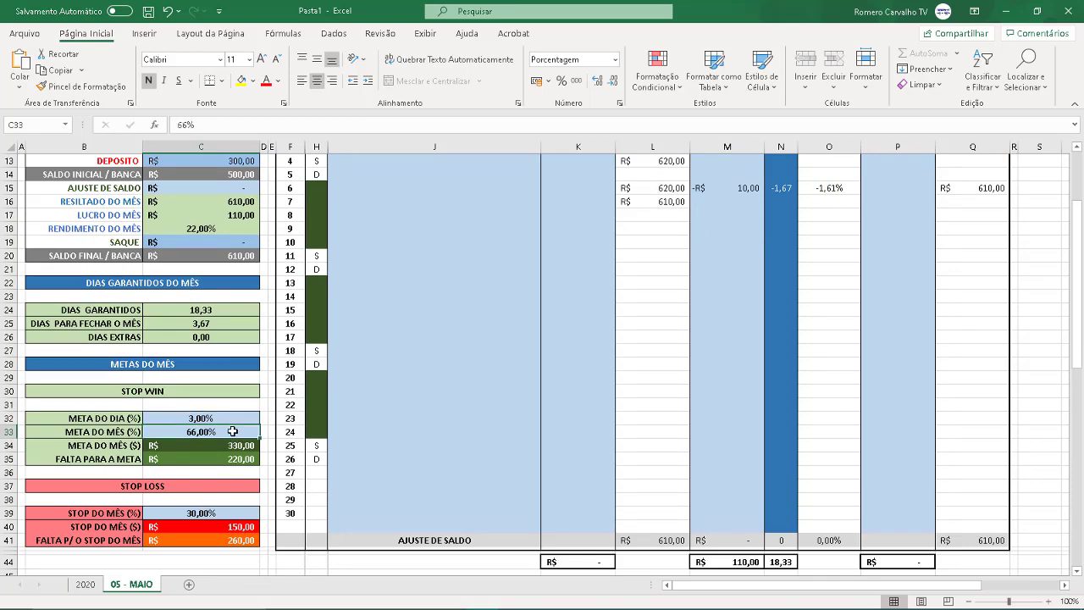
{"action": "left_click", "coordinate": [219, 514]}
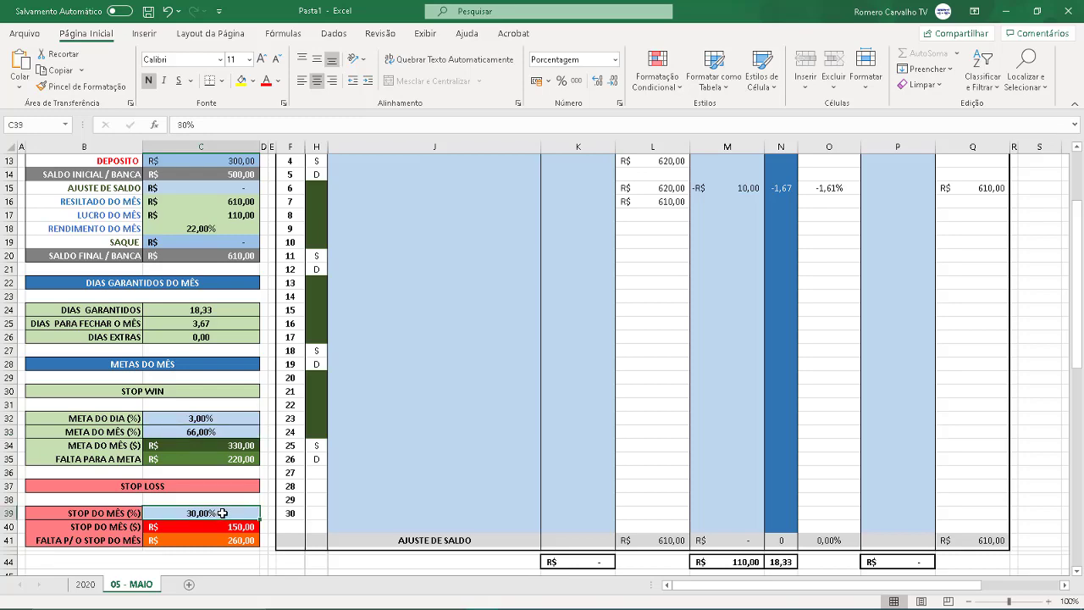
{"action": "scroll", "coordinate": [222, 513], "scroll_direction": "up", "scroll_amount": 4}
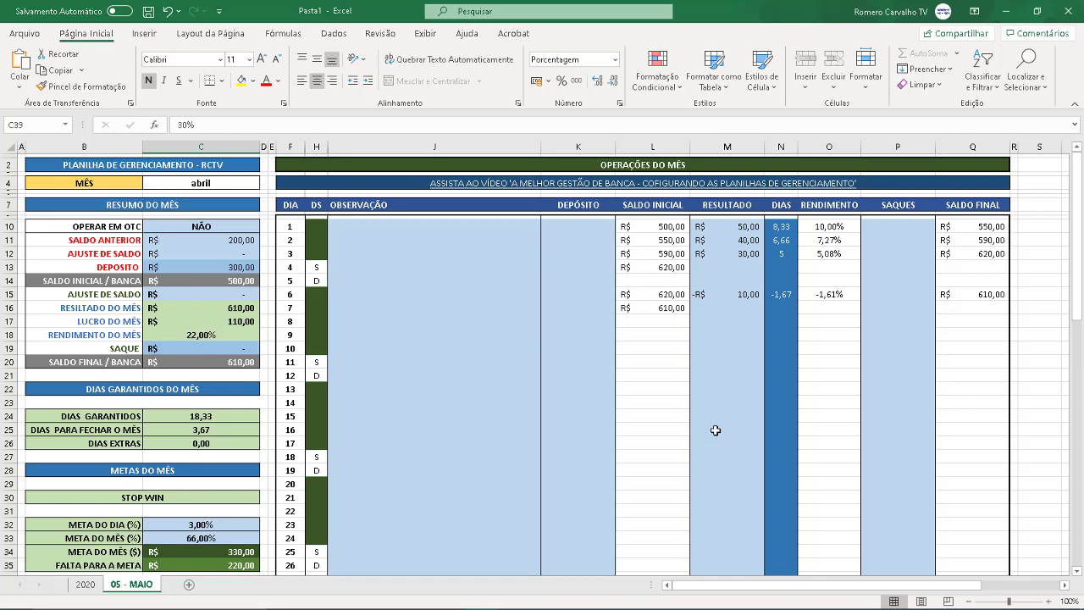
{"action": "scroll", "coordinate": [697, 374], "scroll_direction": "down", "scroll_amount": 4}
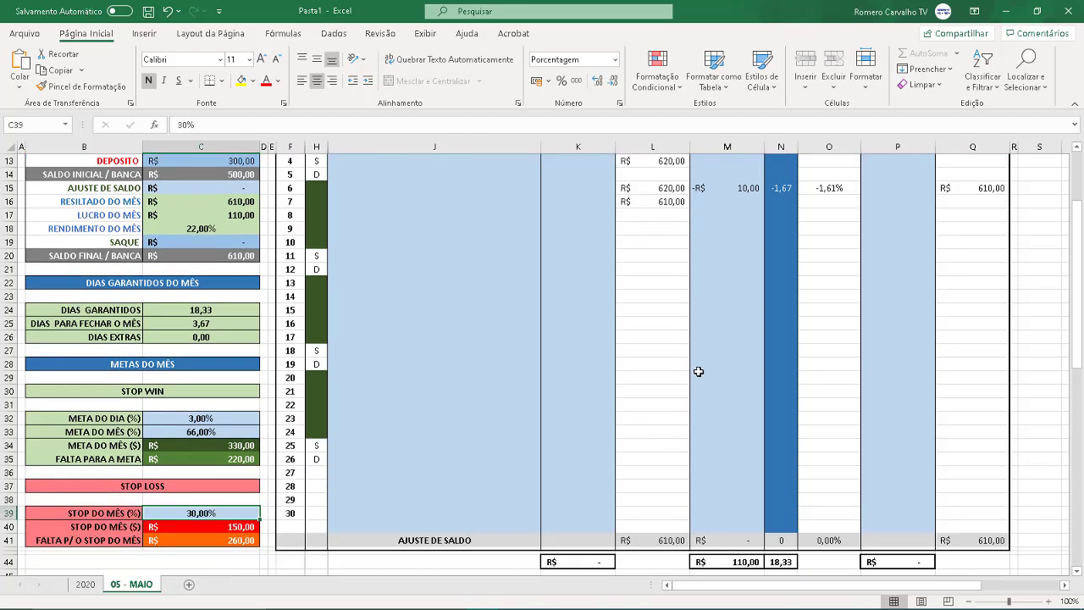
{"action": "scroll", "coordinate": [698, 371], "scroll_direction": "down", "scroll_amount": 1}
{"action": "left_click", "coordinate": [240, 392]}
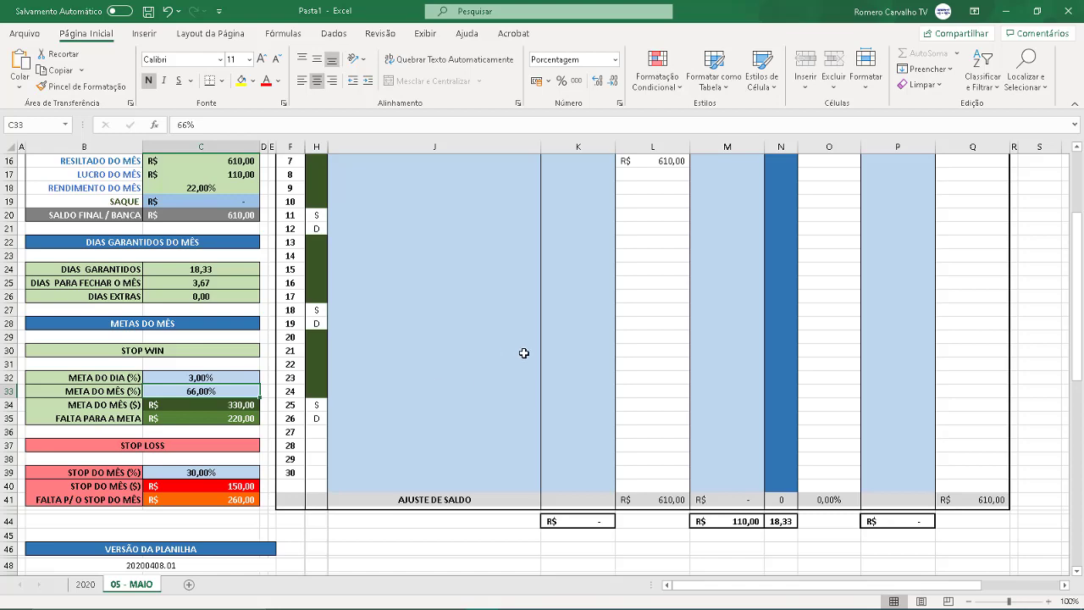
Review May's daily entries and check the RESULTADO total beneath the OPERAÇÕES DO MÊS table
{"action": "scroll", "coordinate": [688, 328], "scroll_direction": "up", "scroll_amount": 3}
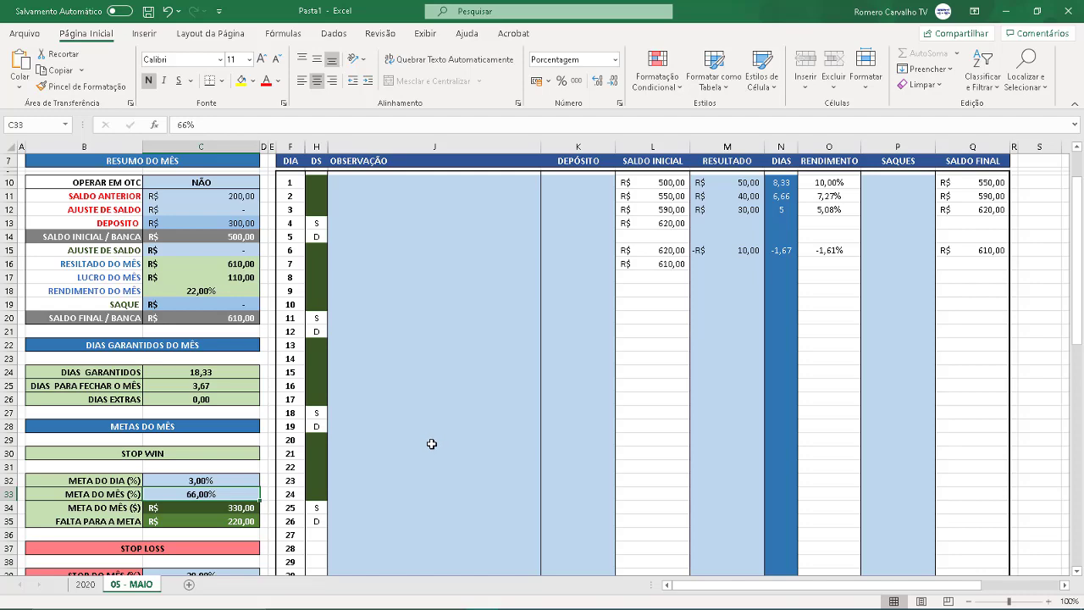
{"action": "scroll", "coordinate": [470, 395], "scroll_direction": "up", "scroll_amount": 1}
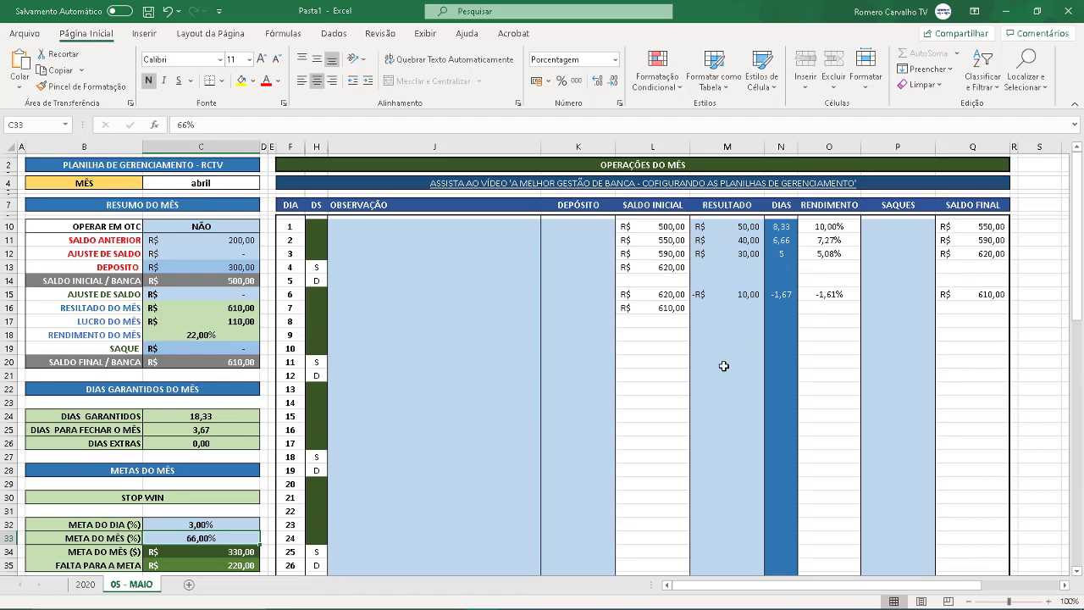
{"action": "scroll", "coordinate": [723, 367], "scroll_direction": "down", "scroll_amount": 3}
{"action": "scroll", "coordinate": [714, 393], "scroll_direction": "down", "scroll_amount": 2}
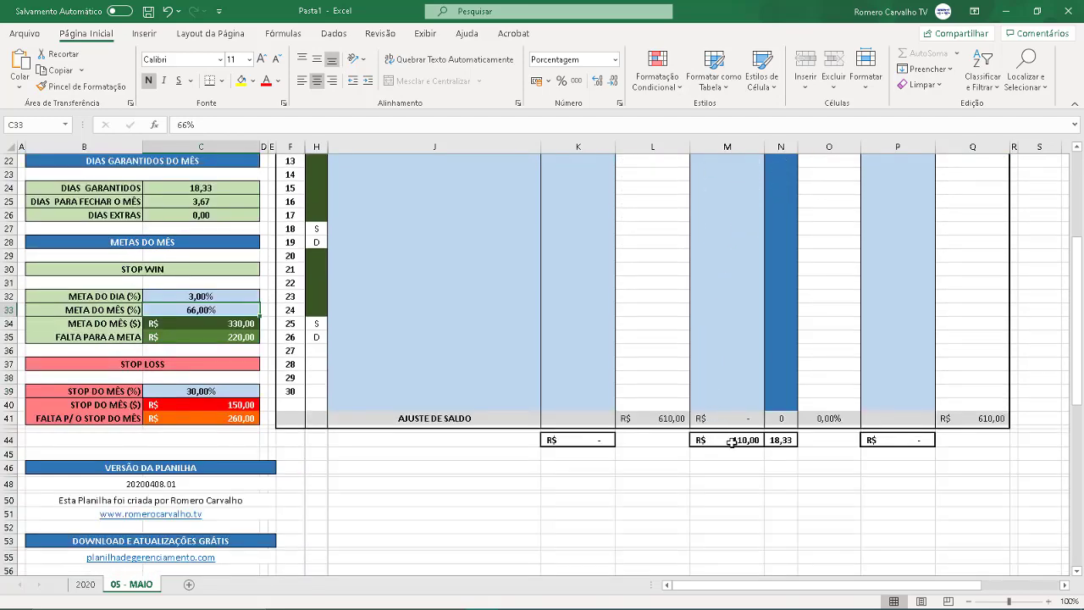
{"action": "left_click", "coordinate": [730, 440]}
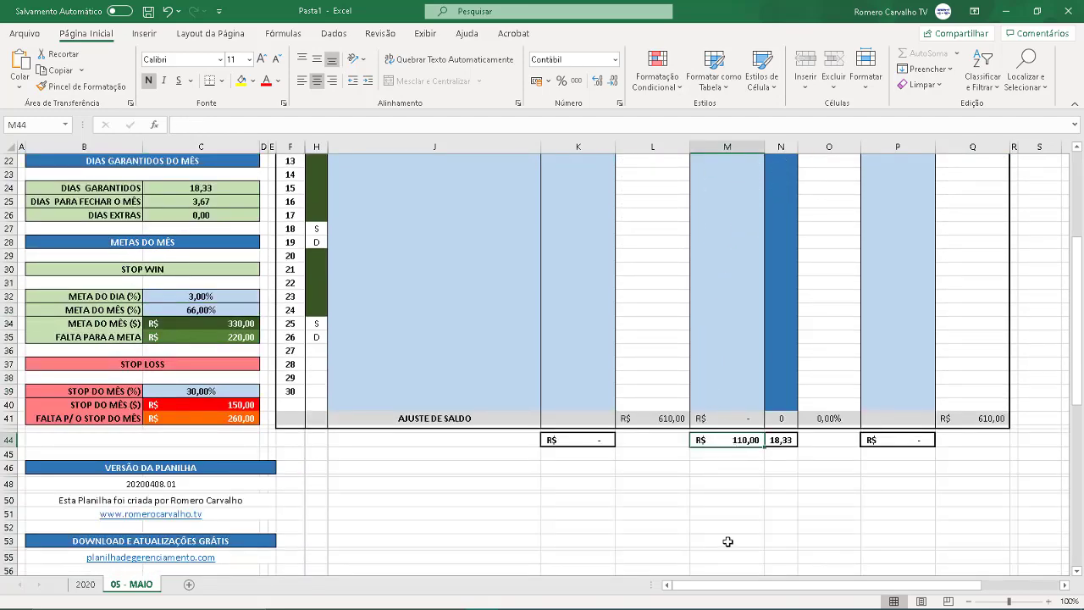
Link Maio's RESULTADO on the 2020 sheet to the LUCRO DO MÊS value in C17 of 05 - MAIO
{"action": "left_click", "coordinate": [84, 585]}
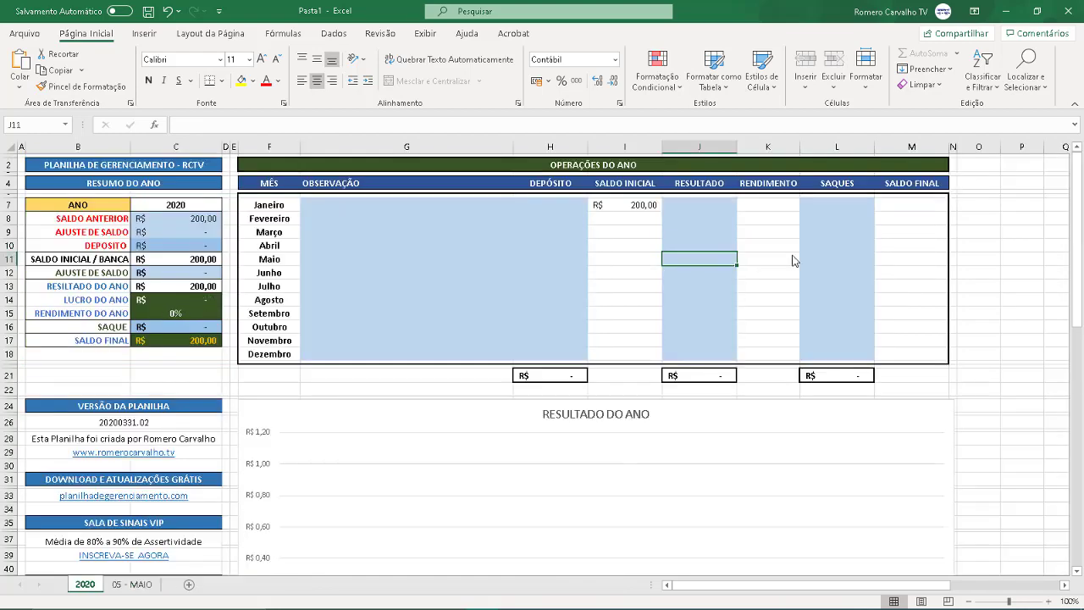
{"action": "type", "text": "+"}
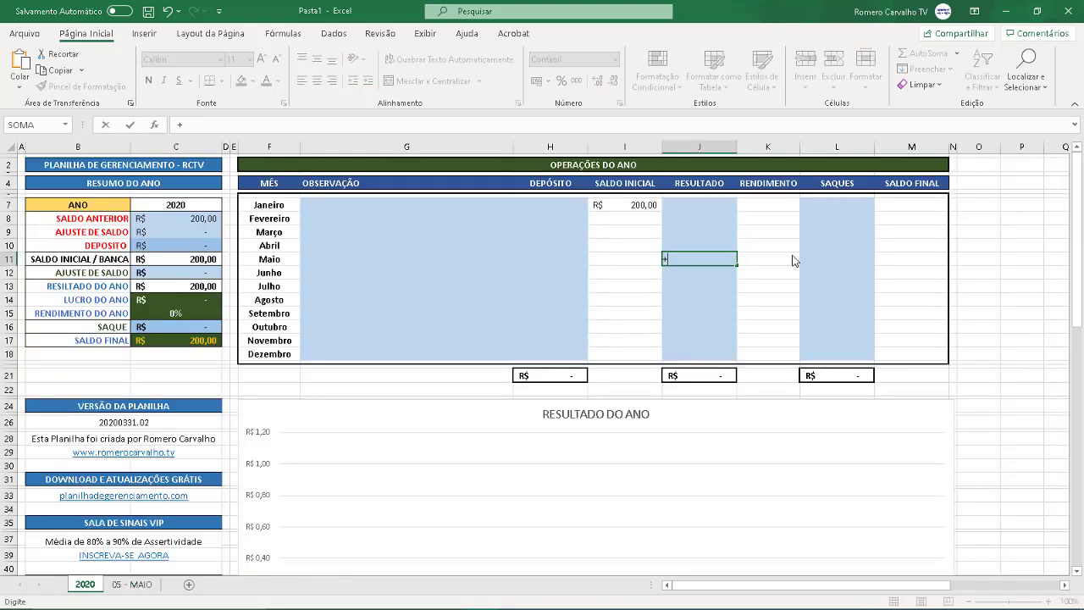
{"action": "left_click", "coordinate": [140, 585]}
{"action": "scroll", "coordinate": [159, 383], "scroll_direction": "up", "scroll_amount": 6}
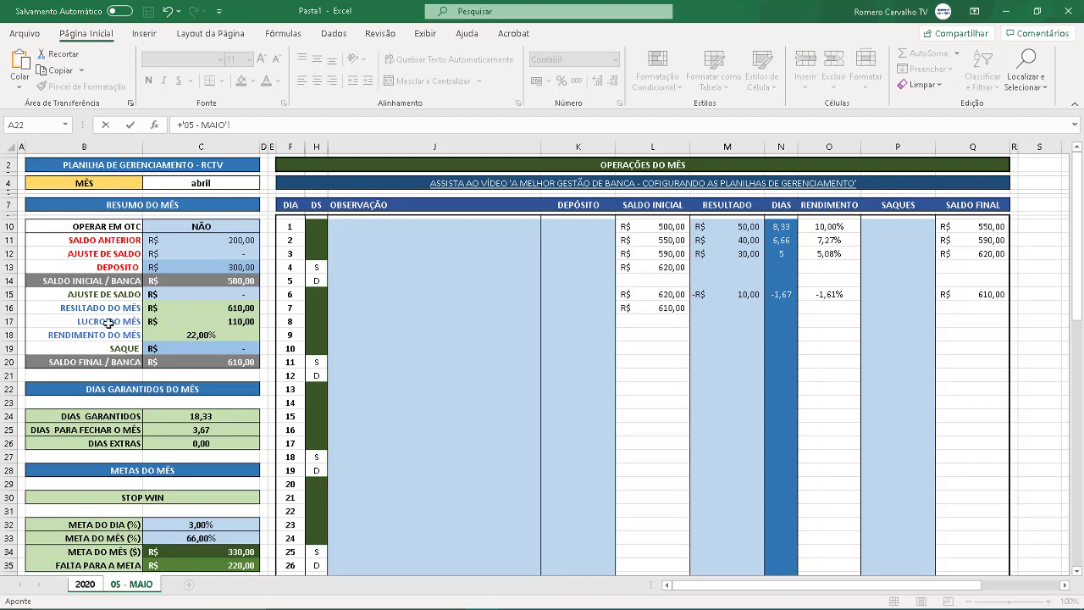
{"action": "left_click", "coordinate": [212, 322]}
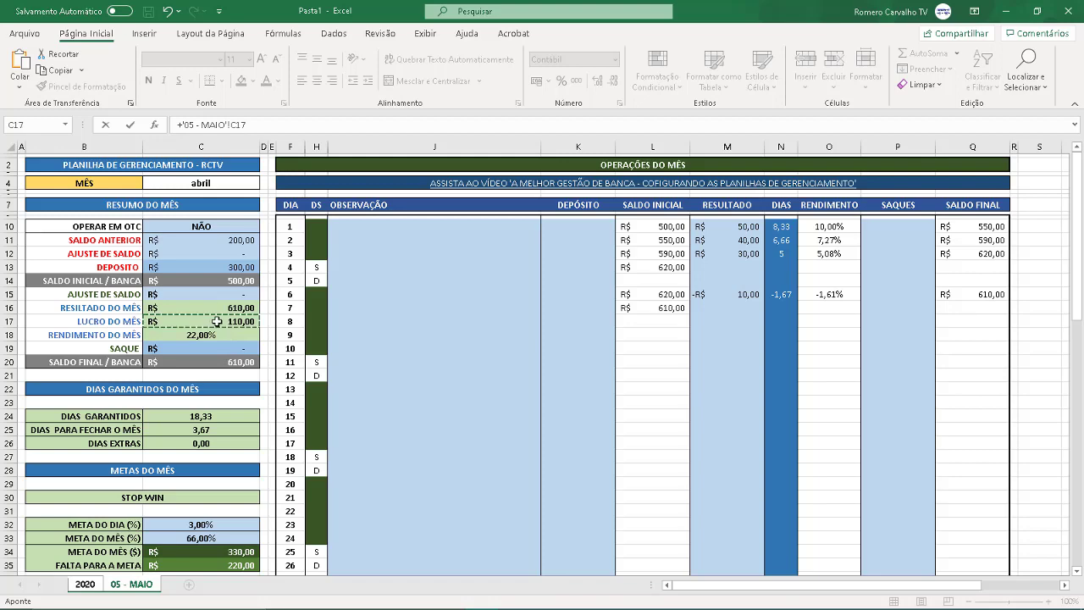
{"action": "key", "text": "Return"}
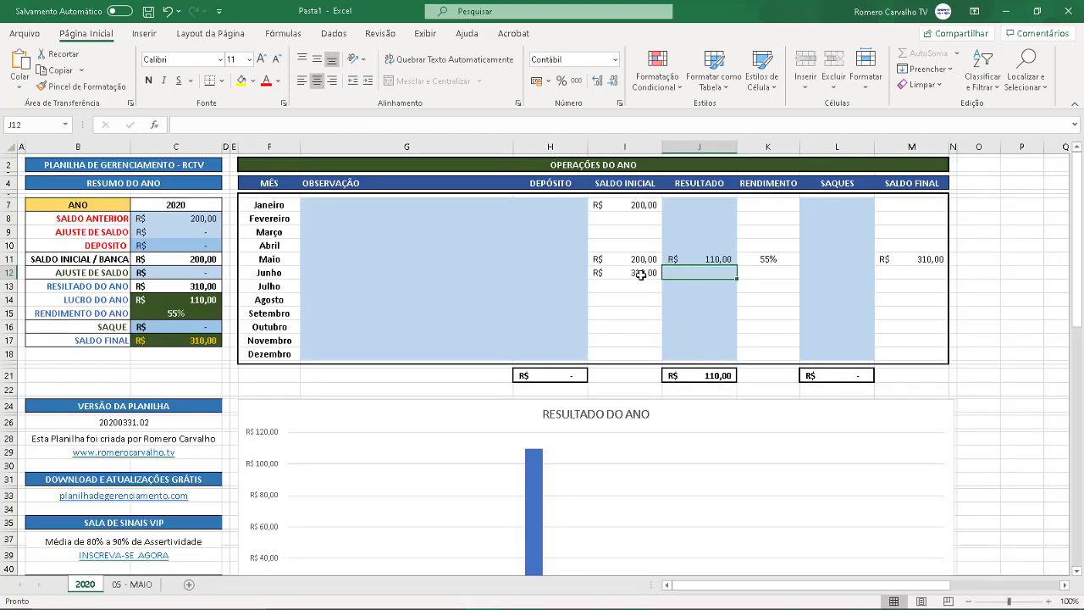
Insert a new sheet from the Gerenciamento Mensal.xlsx template and place it after 05 - MAIO
{"action": "left_click", "coordinate": [136, 584]}
{"action": "right_click", "coordinate": [150, 586]}
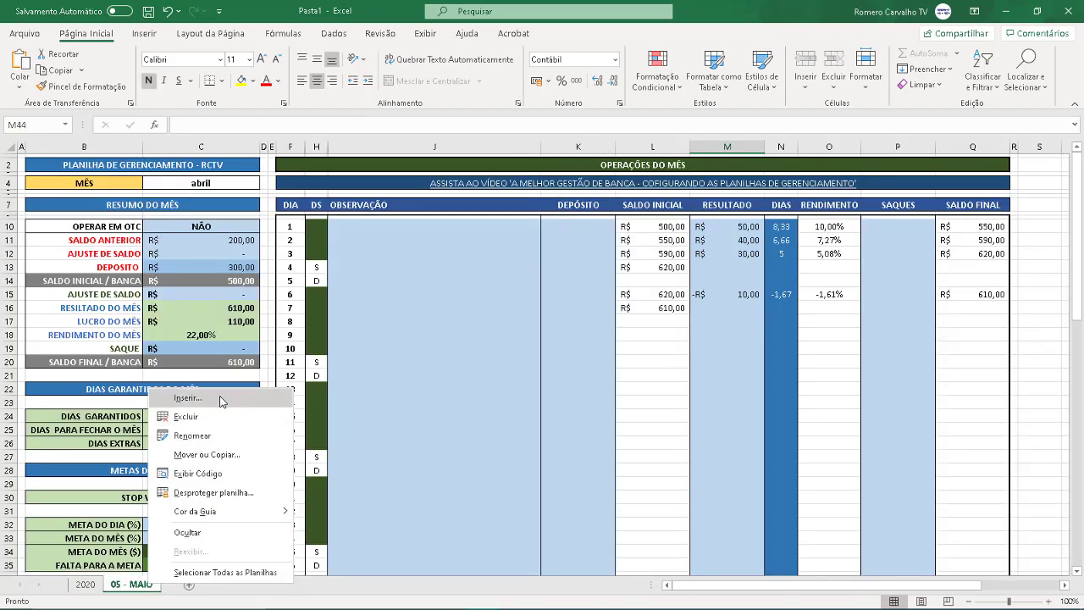
{"action": "left_click", "coordinate": [222, 401]}
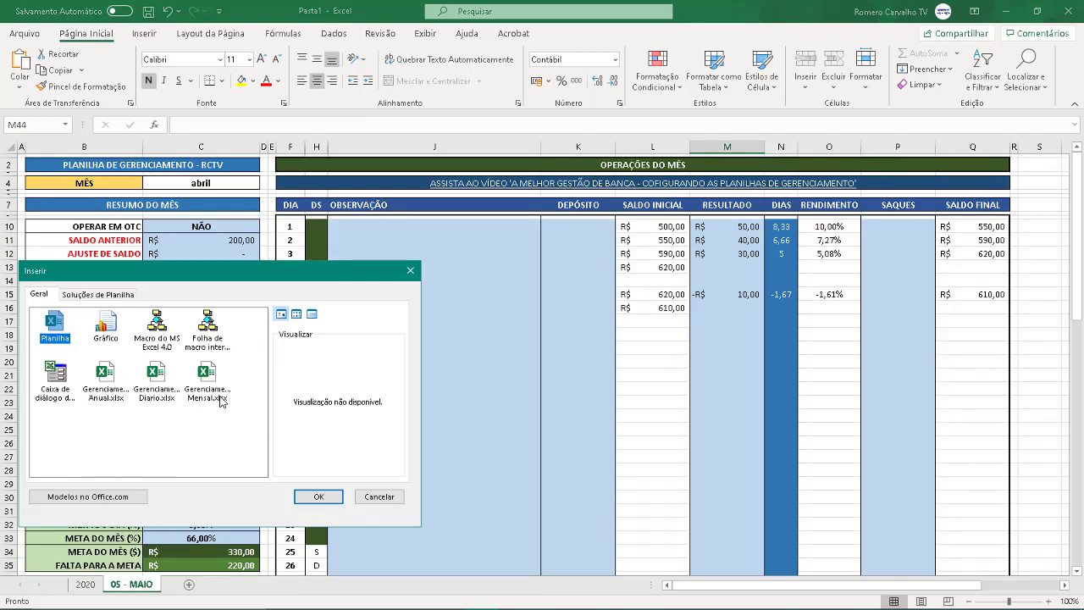
{"action": "left_click", "coordinate": [192, 380]}
{"action": "left_click", "coordinate": [216, 398]}
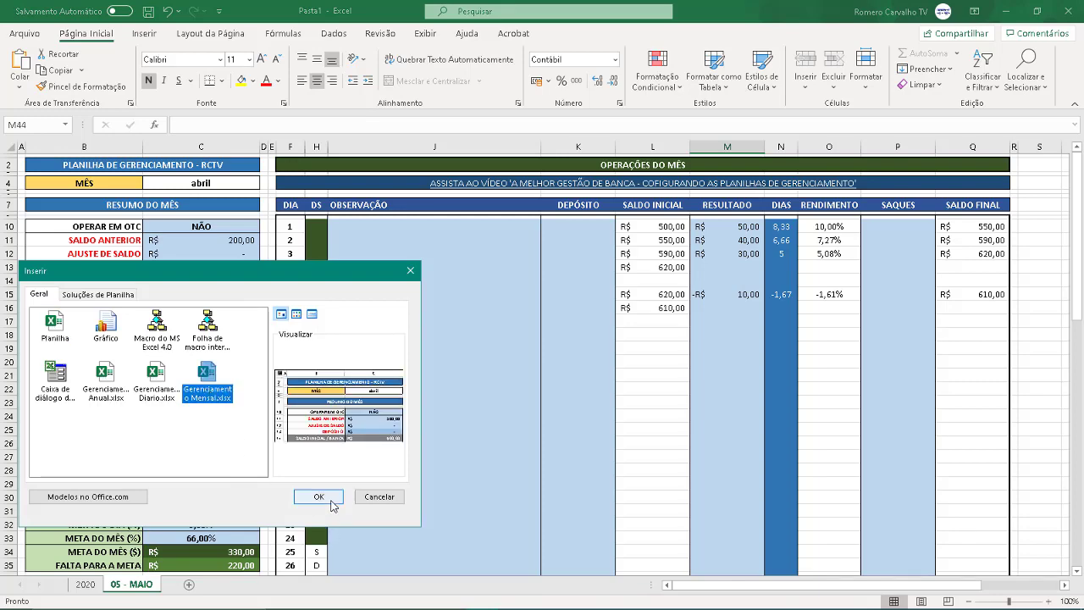
{"action": "left_click", "coordinate": [319, 498]}
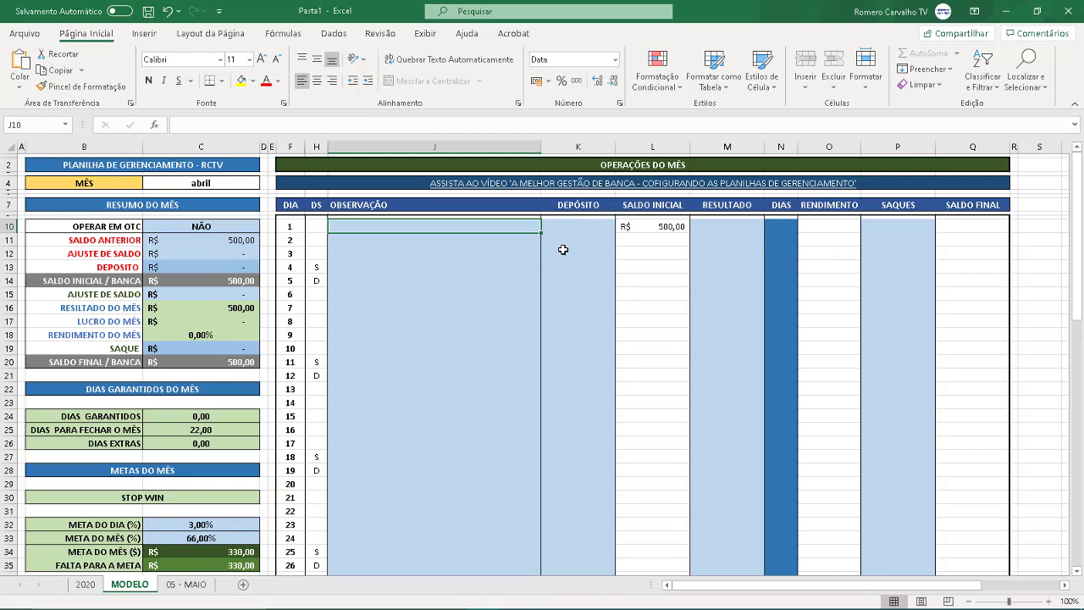
{"action": "left_click_drag", "start_coordinate": [137, 588], "coordinate": [224, 588]}
Rename the new MODELO sheet as 06 - JUNHO
{"action": "double_click", "coordinate": [189, 586]}
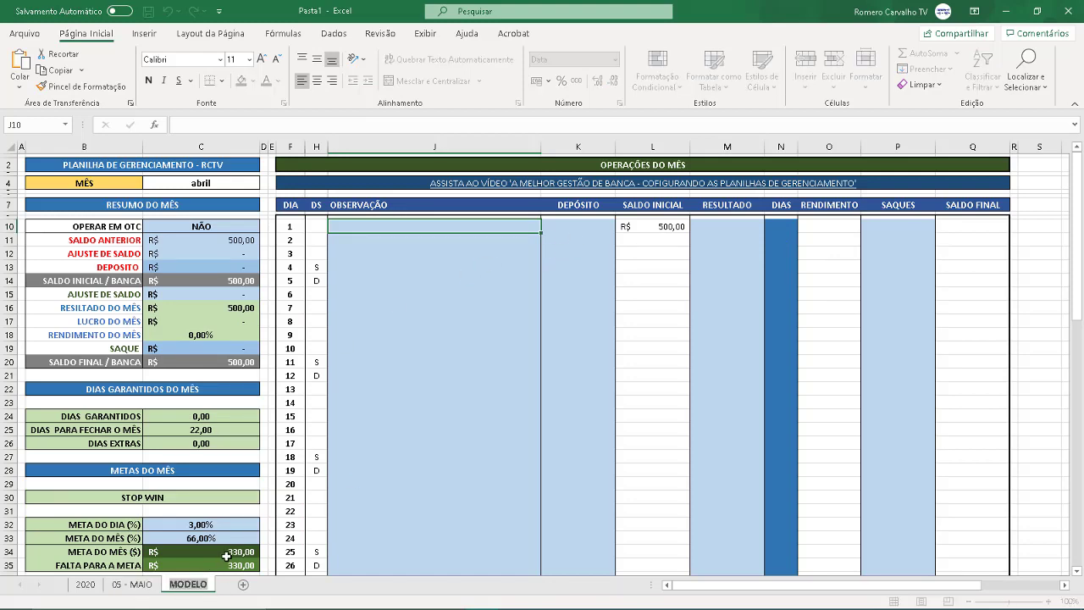
{"action": "type", "text": "06 - "}
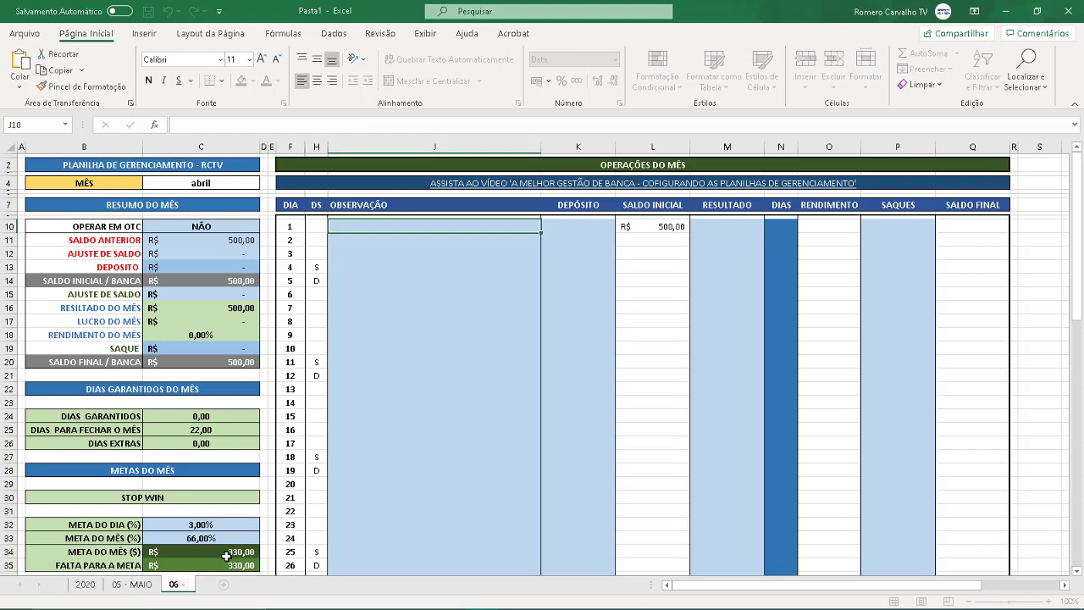
{"action": "type", "text": "Junho"}
{"action": "key", "text": "BackSpace"}
{"action": "key", "text": "BackSpace"}
{"action": "key", "text": "BackSpace"}
{"action": "key", "text": "BackSpace"}
{"action": "key", "text": "BackSpace"}
{"action": "type", "text": "JUNHO"}
{"action": "key", "text": "Return"}
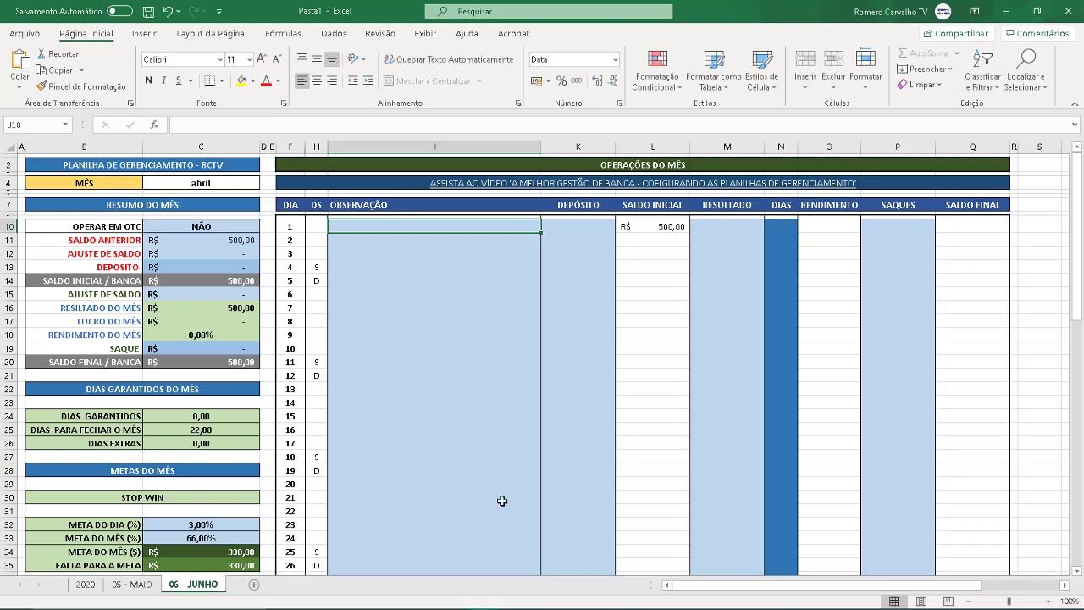
Link SALDO ANTERIOR on 06 - JUNHO to the SALDO FINAL / BANCA value in C20 of 05 - MAIO
{"action": "left_click", "coordinate": [216, 239]}
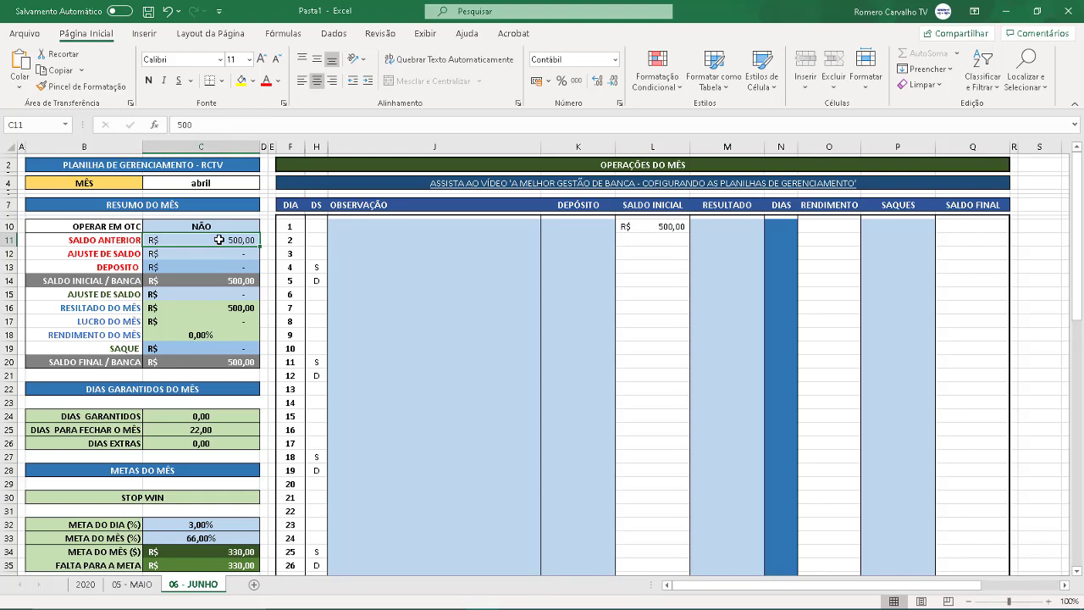
{"action": "type", "text": "+"}
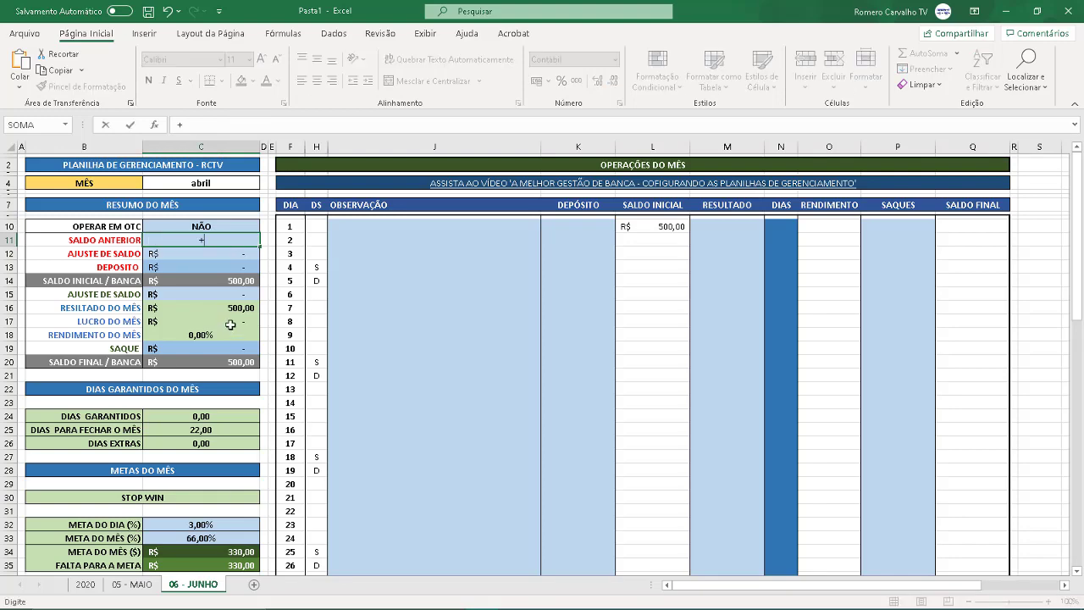
{"action": "left_click", "coordinate": [131, 585]}
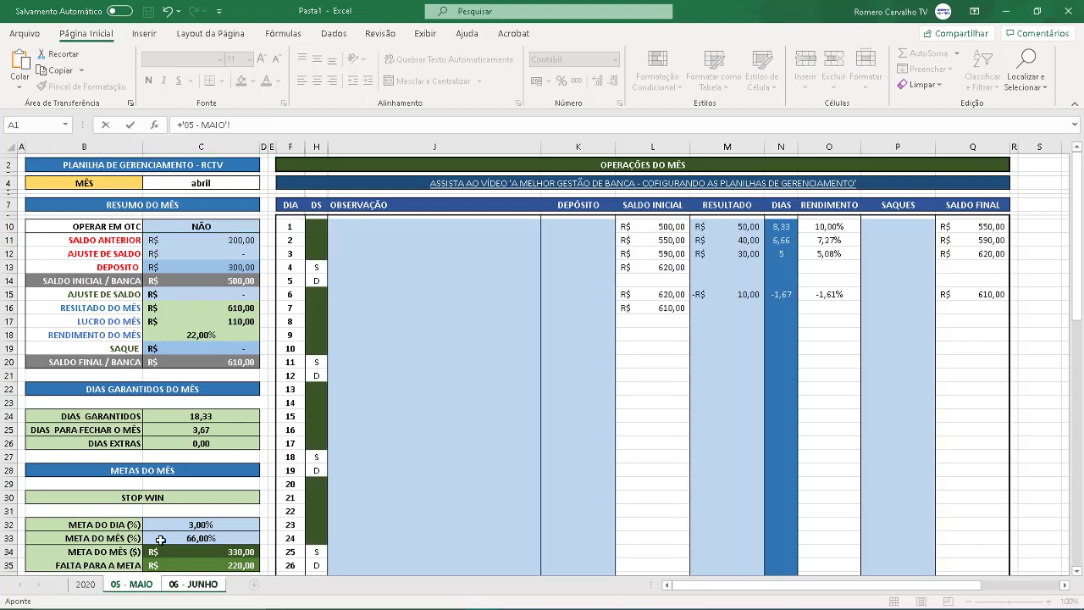
{"action": "left_click", "coordinate": [221, 360]}
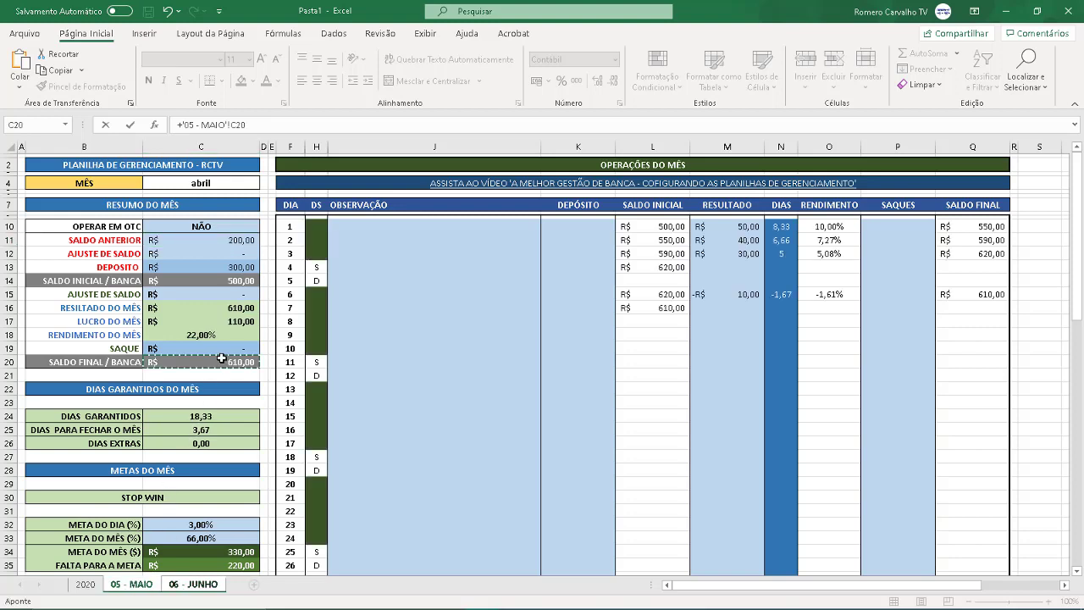
{"action": "key", "text": "Return"}
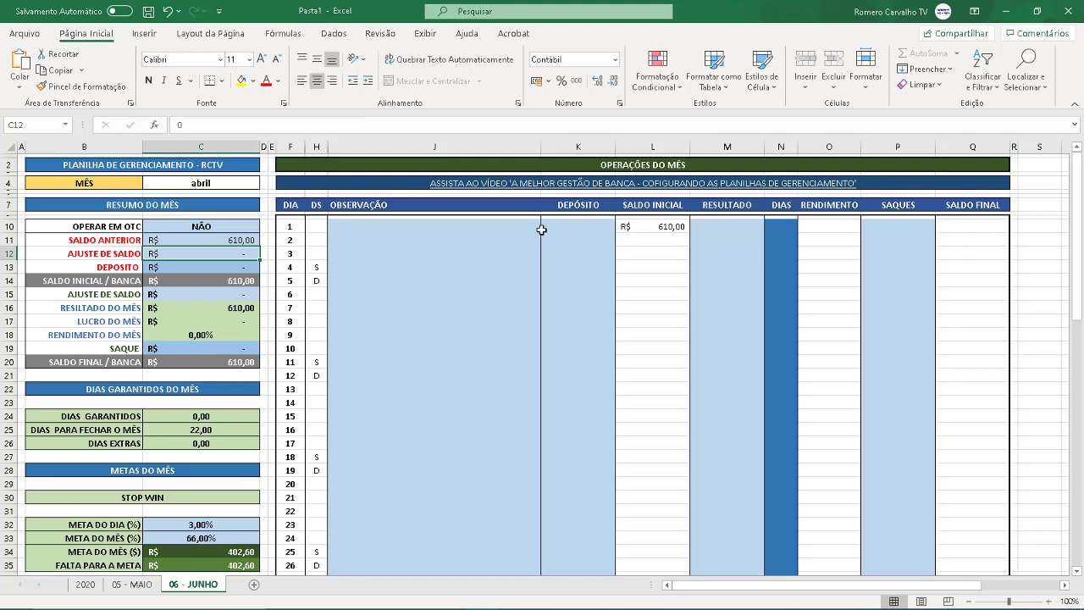
Review the 2020, 05 - MAIO and 06 - JUNHO sheets to compare the linked annual and monthly figures
{"action": "left_click", "coordinate": [119, 587]}
{"action": "left_click", "coordinate": [89, 586]}
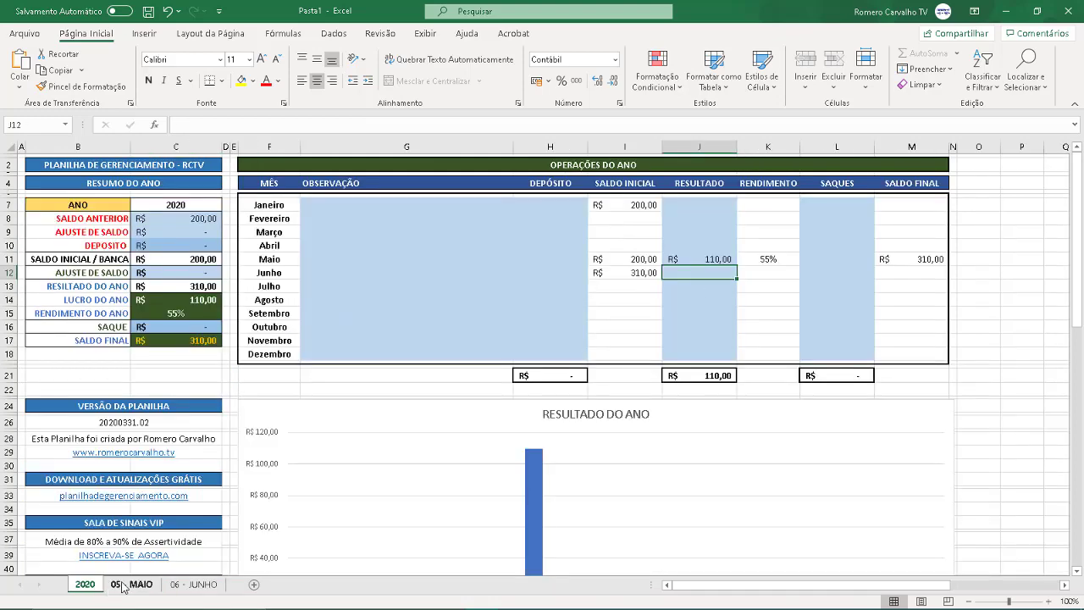
{"action": "left_click", "coordinate": [129, 585]}
{"action": "left_click", "coordinate": [175, 586]}
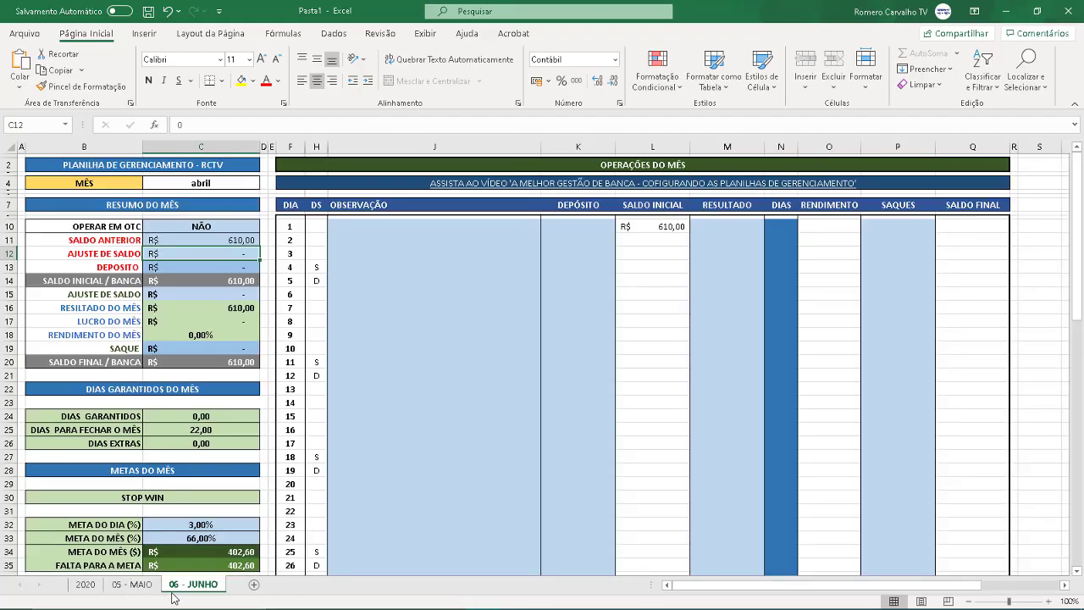
{"action": "left_click", "coordinate": [85, 585]}
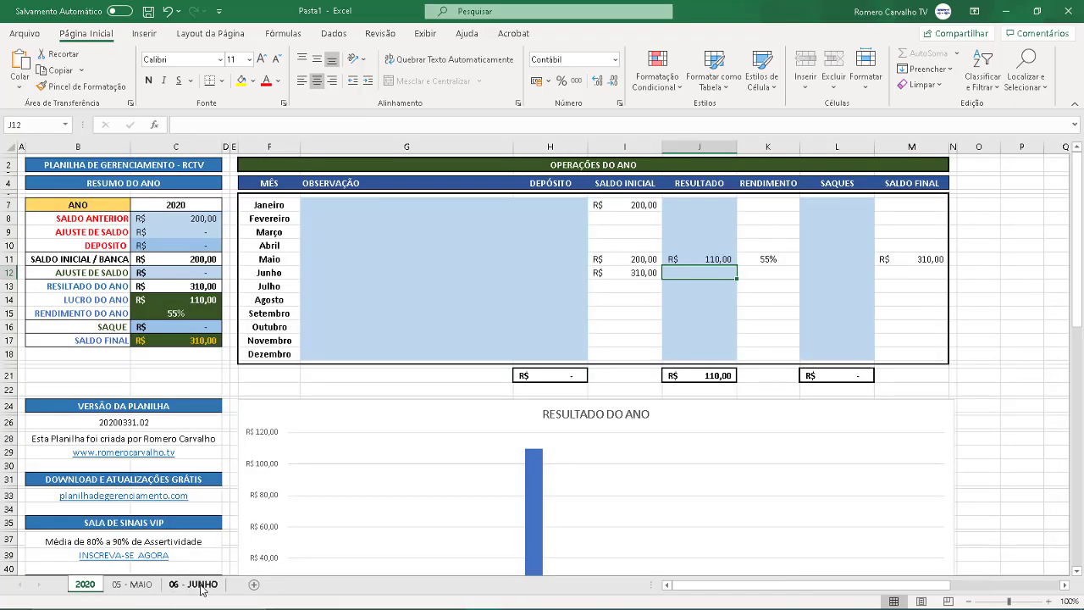
{"action": "left_click", "coordinate": [134, 586]}
{"action": "left_click", "coordinate": [190, 587]}
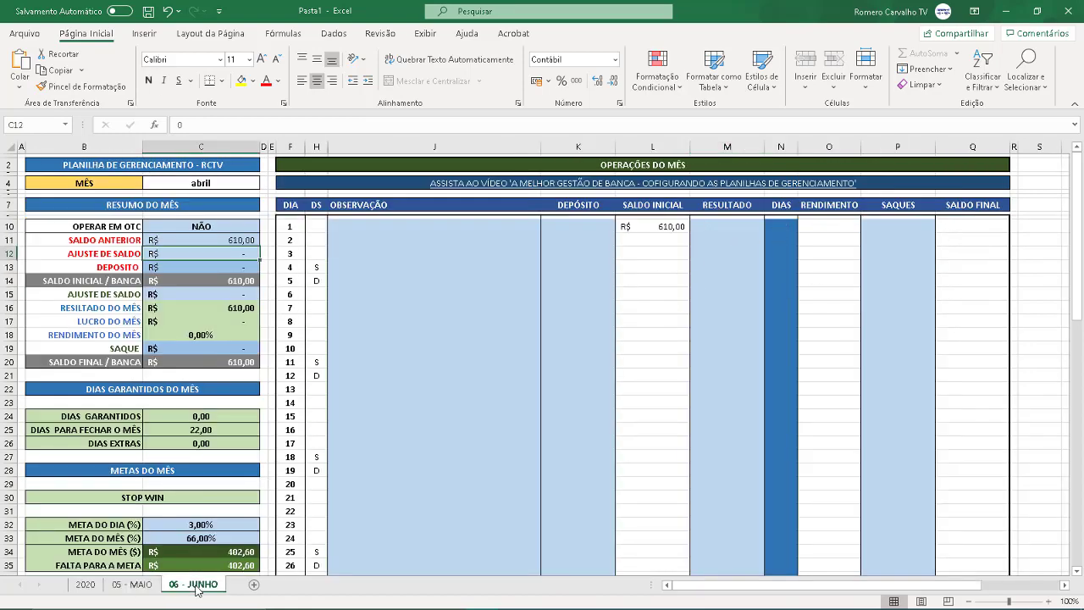